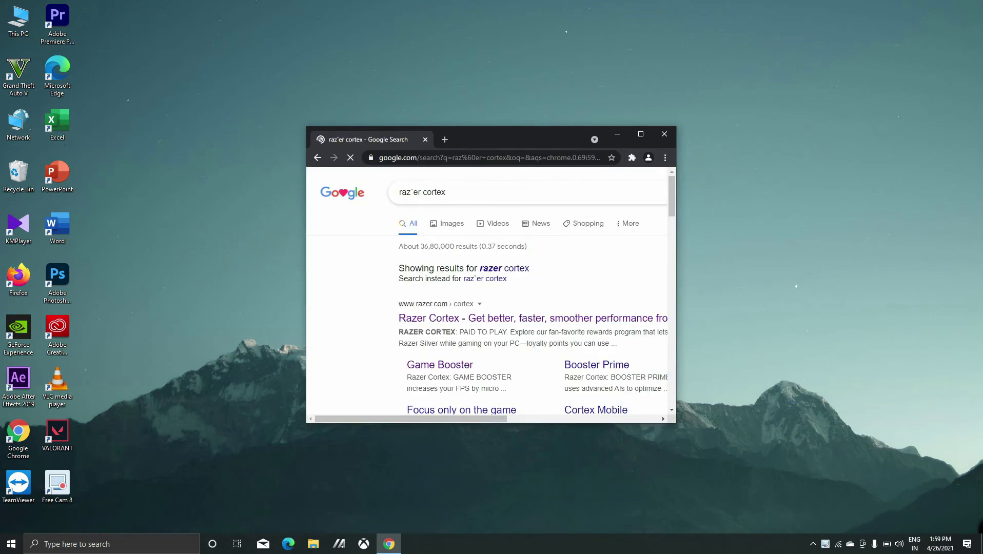
Download RazerCortexInstaller.exe from the Razer Cortex page, keeping the browser download running, and install only Razer Cortex
{"action": "left_click", "coordinate": [640, 133]}
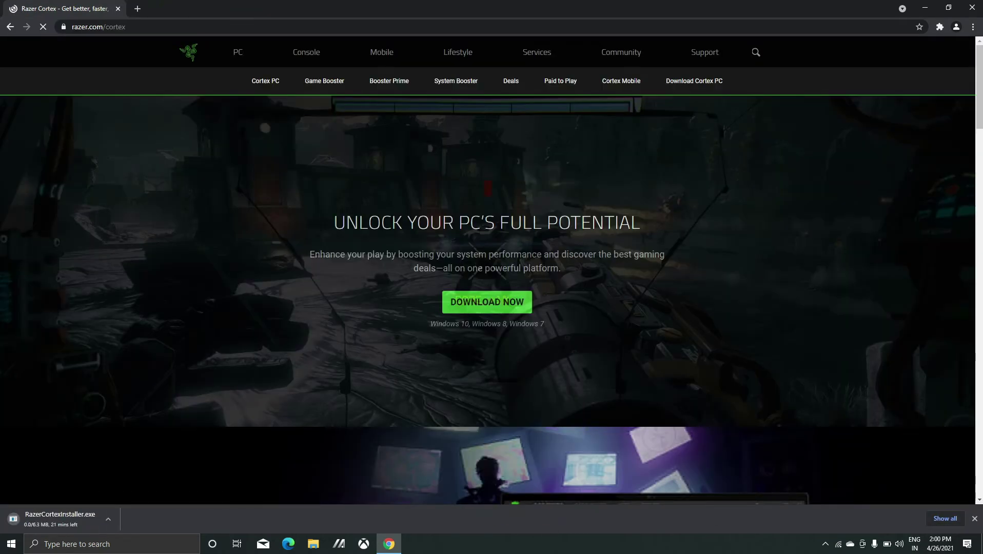
{"action": "left_click", "coordinate": [60, 519]}
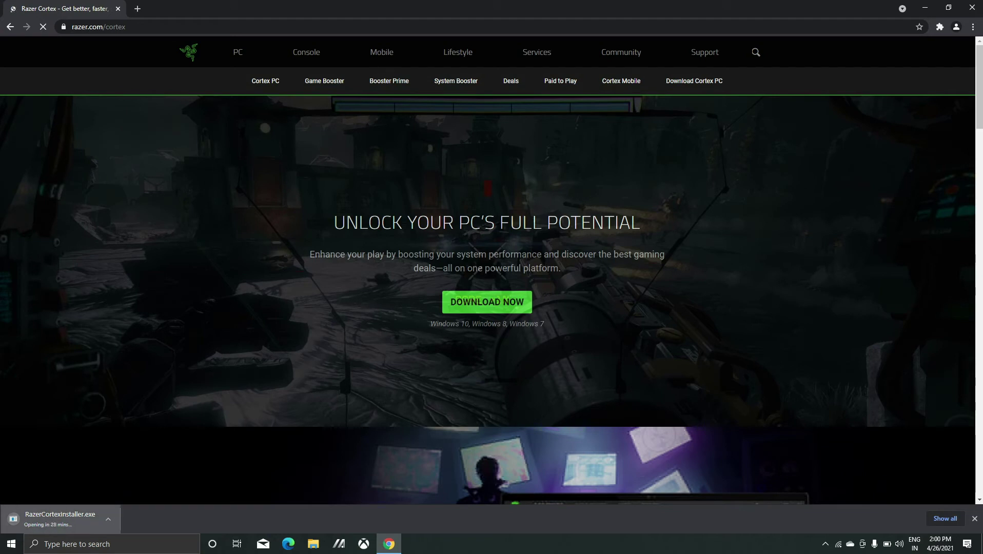
{"action": "left_click", "coordinate": [971, 7]}
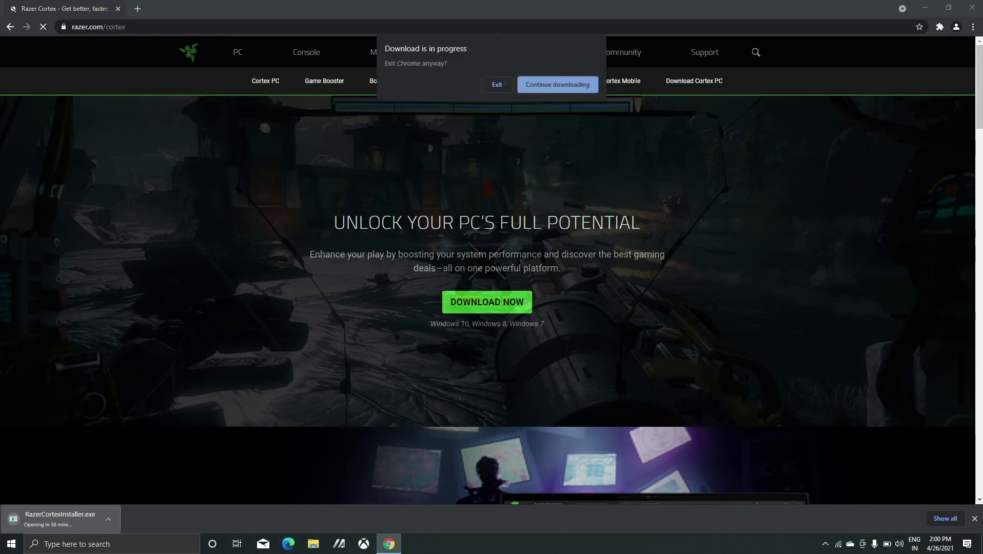
{"action": "key", "text": "Return"}
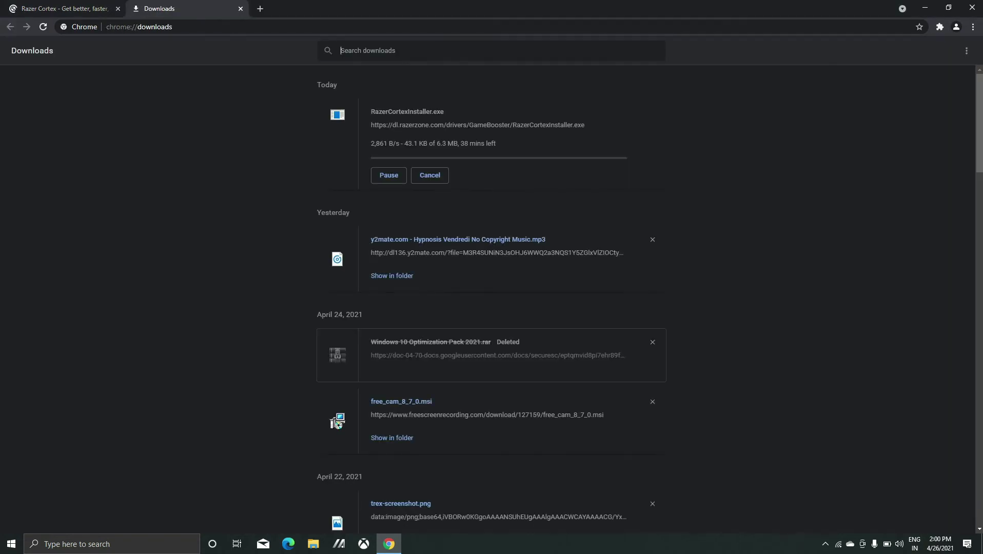
{"action": "left_click", "coordinate": [924, 7]}
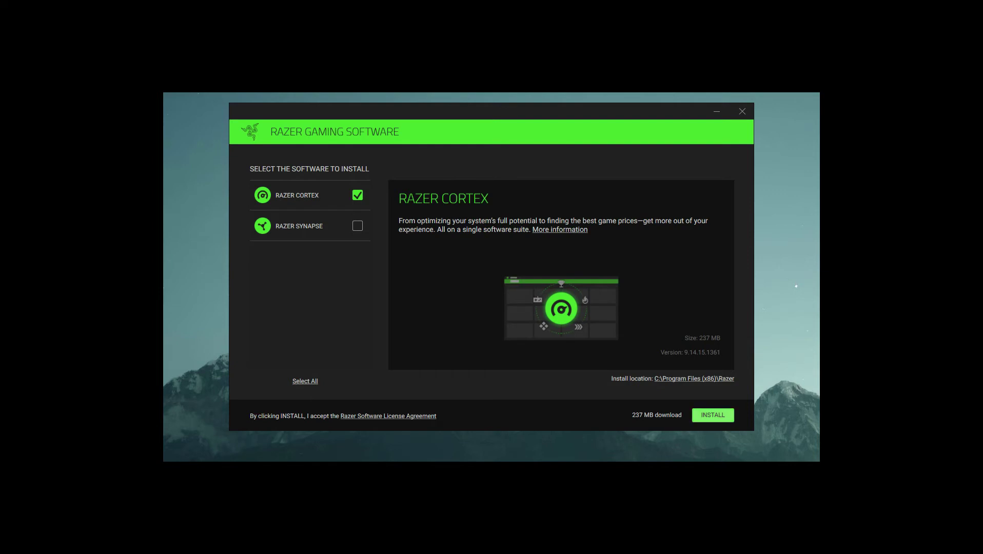
{"action": "left_click", "coordinate": [712, 415]}
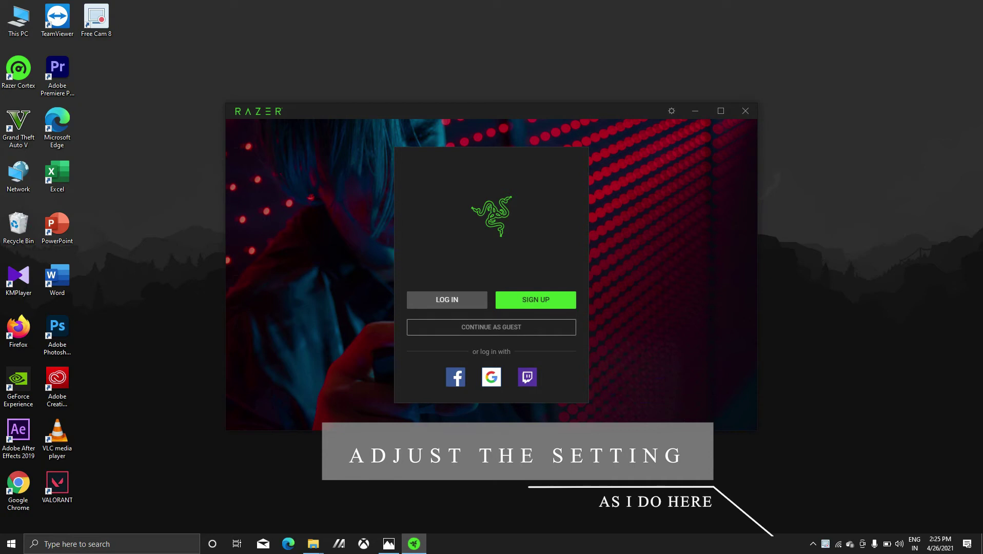
Continue in Razer Cortex as a guest and dismiss the one-click game settings promotion
{"action": "left_click", "coordinate": [491, 327]}
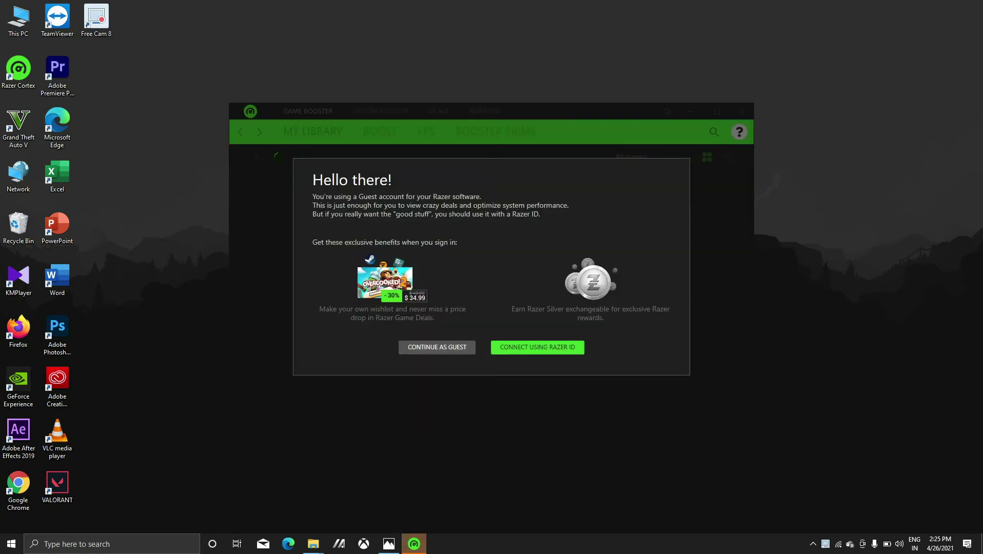
{"action": "key", "text": "Return"}
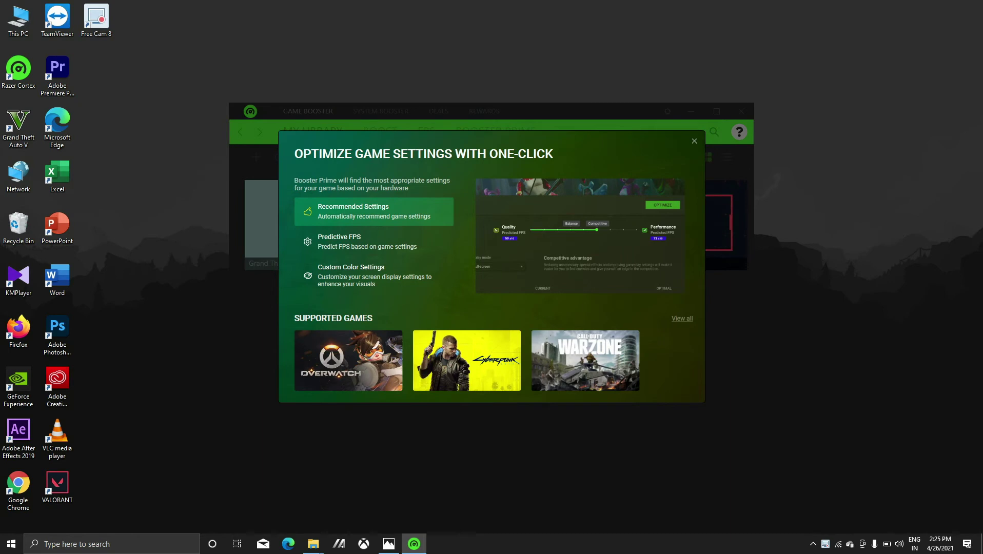
{"action": "key", "text": "Escape"}
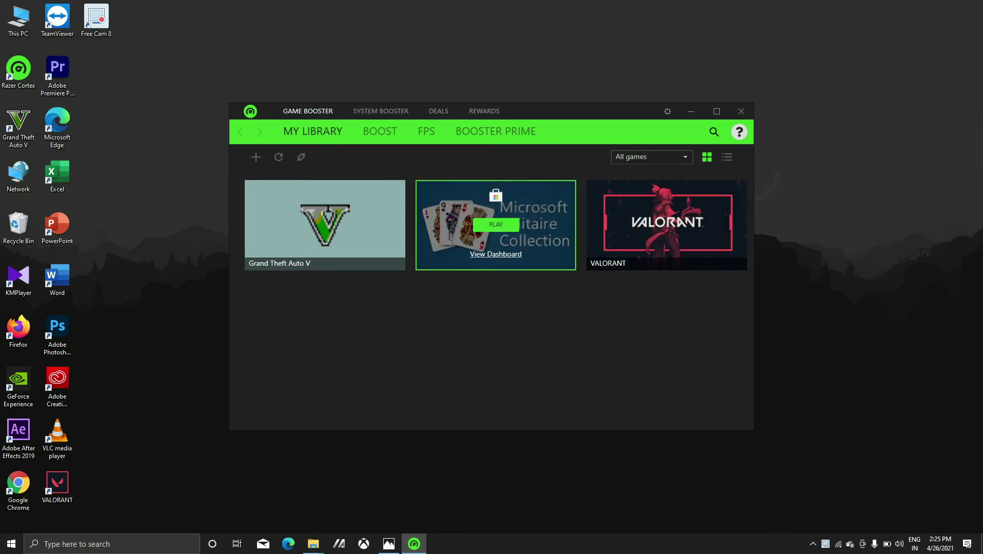
{"action": "left_click", "coordinate": [255, 157]}
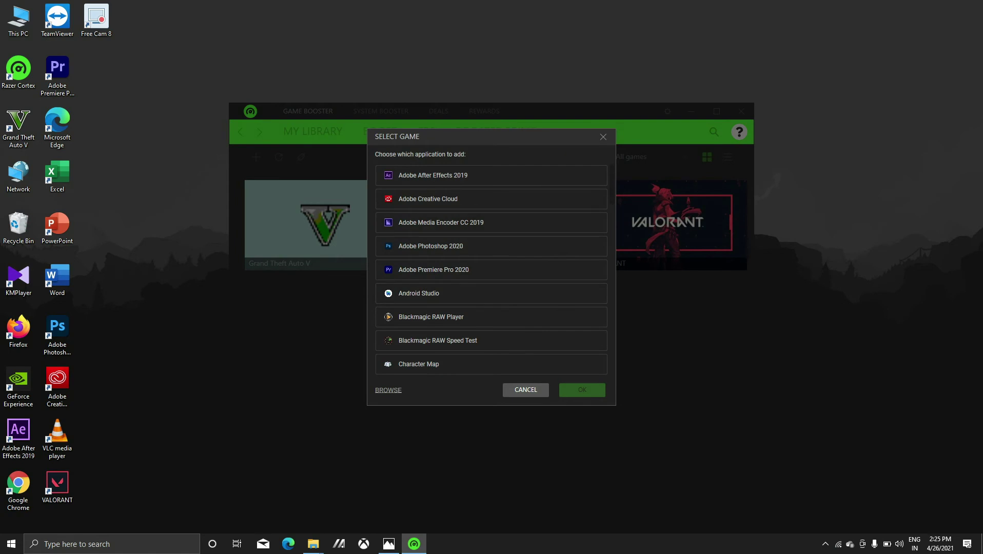
{"action": "left_click", "coordinate": [603, 137]}
{"action": "mouse_move", "coordinate": [496, 226]}
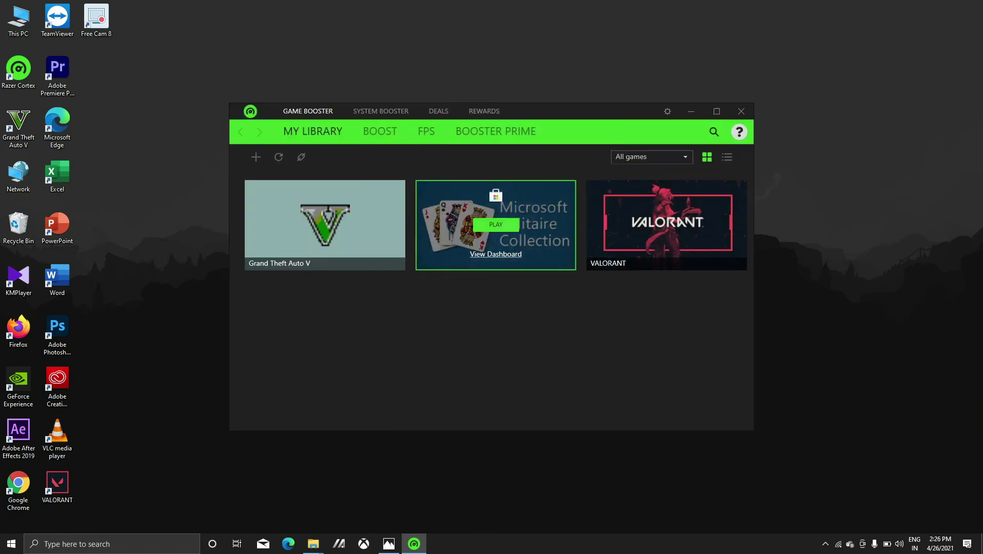
Enable the explorer.exe and Launch game on Game Desktop specials in the Game Booster boost settings, accepting their confirmations
{"action": "left_click", "coordinate": [380, 131]}
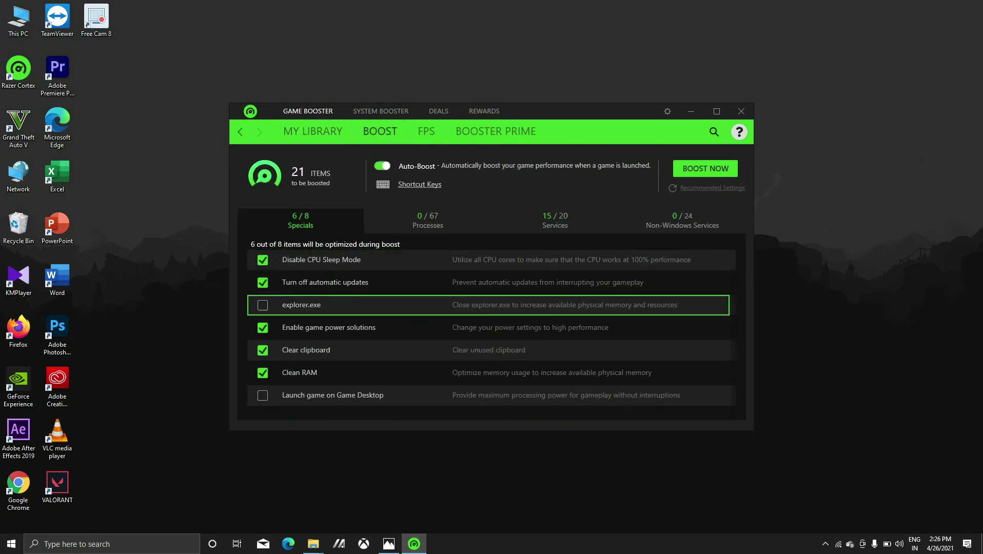
{"action": "left_click", "coordinate": [262, 304]}
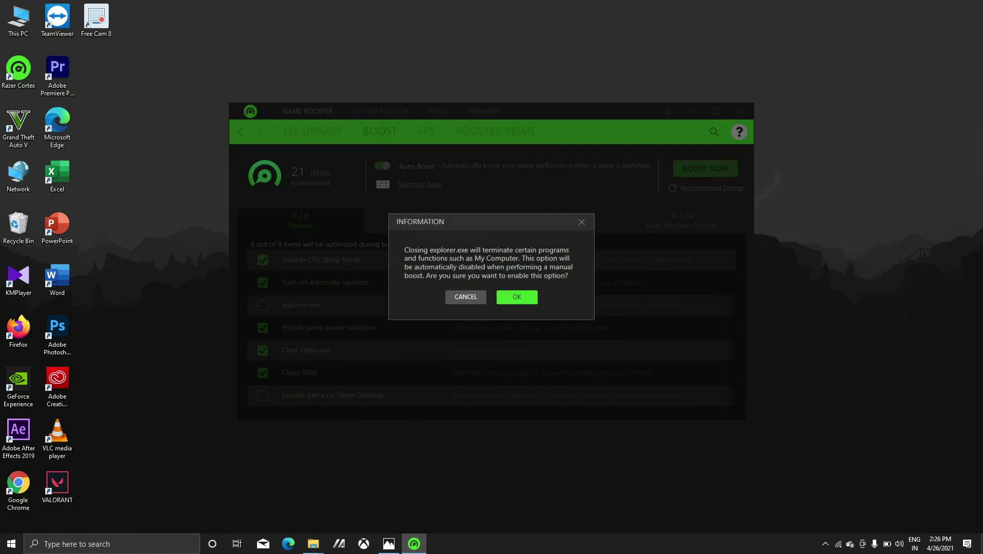
{"action": "left_click", "coordinate": [466, 296]}
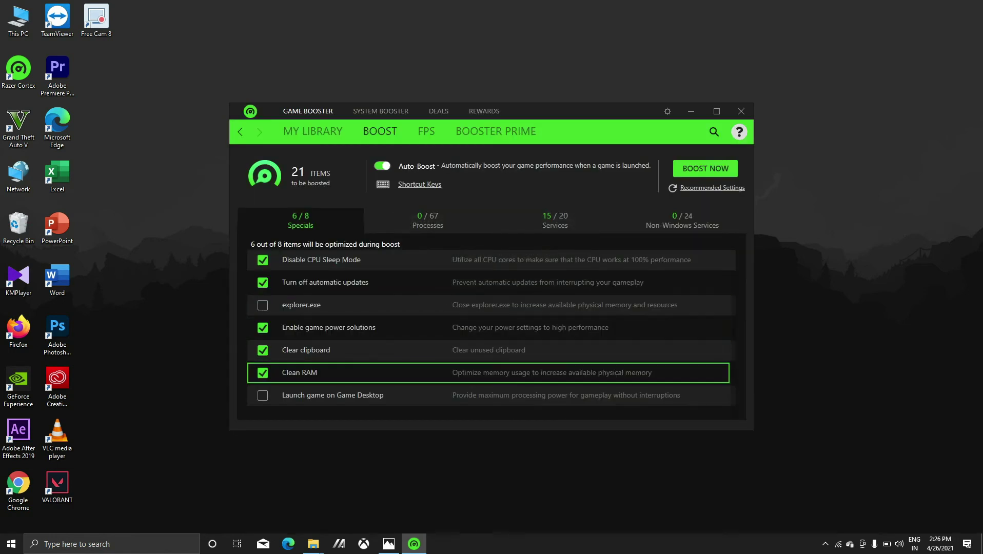
{"action": "left_click", "coordinate": [262, 395]}
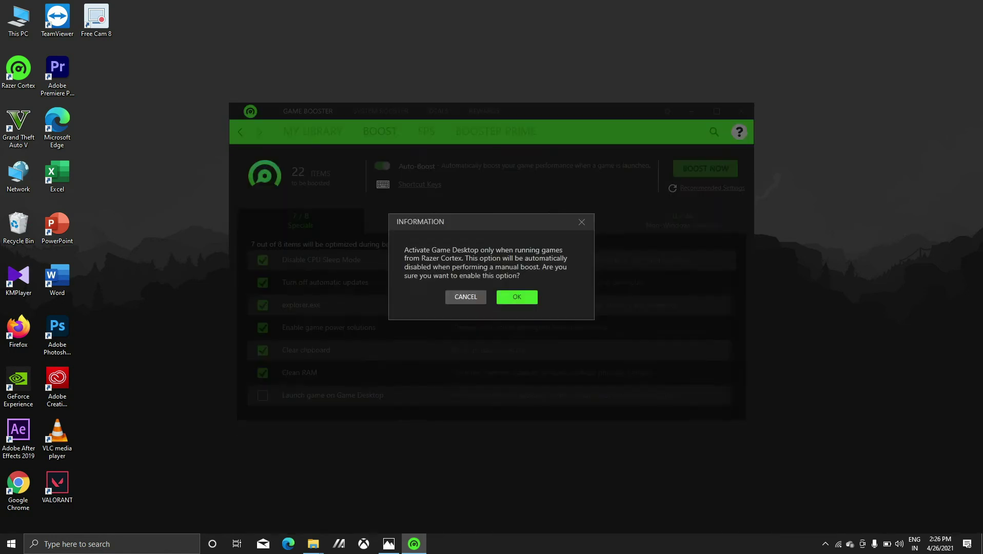
{"action": "key", "text": "Return"}
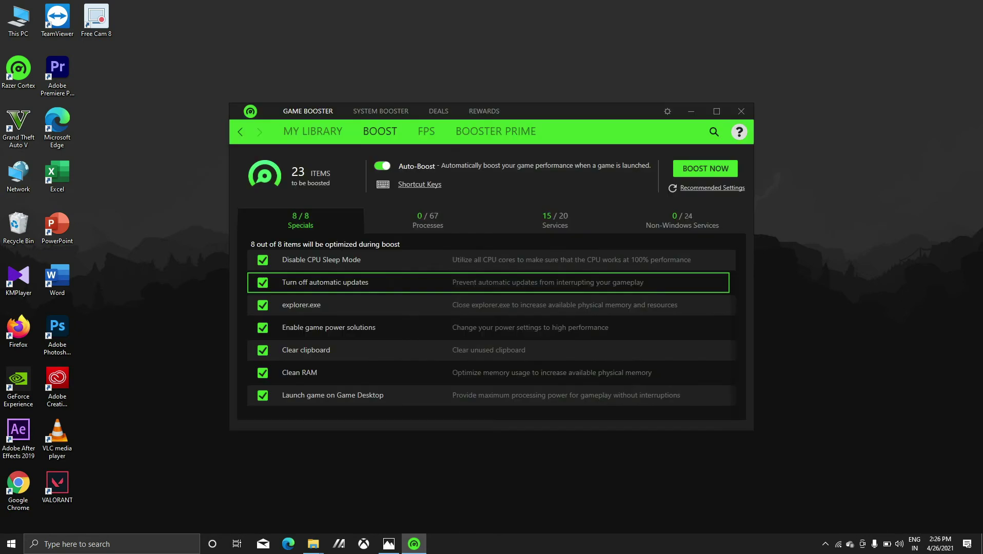
Include the Adobe Desktop Service.exe, AdobeIPCBroker.exe, AMDRSServ.exe and ApplicationFrameHost.exe processes in the boost
{"action": "left_click", "coordinate": [428, 220]}
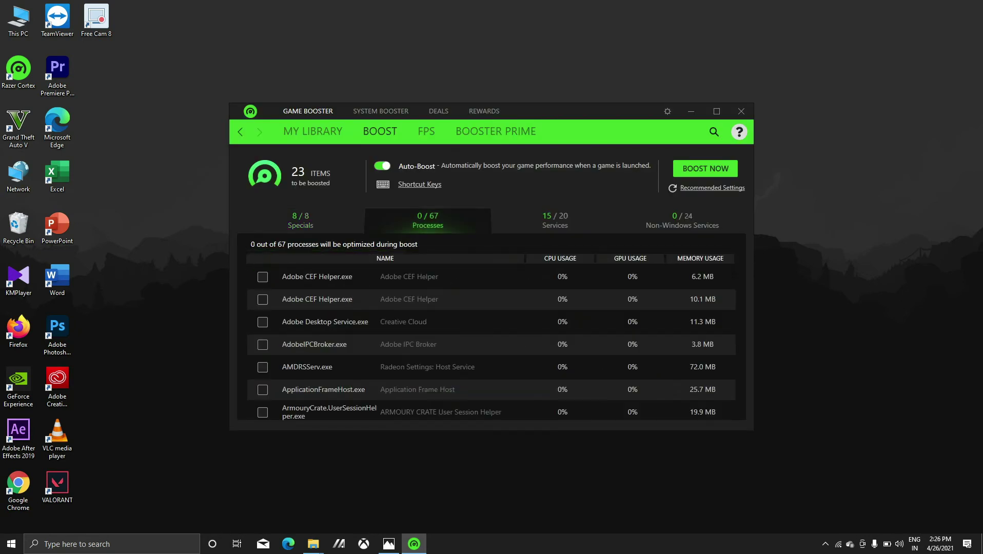
{"action": "left_click", "coordinate": [262, 322]}
{"action": "left_click", "coordinate": [262, 345]}
{"action": "left_click", "coordinate": [262, 367]}
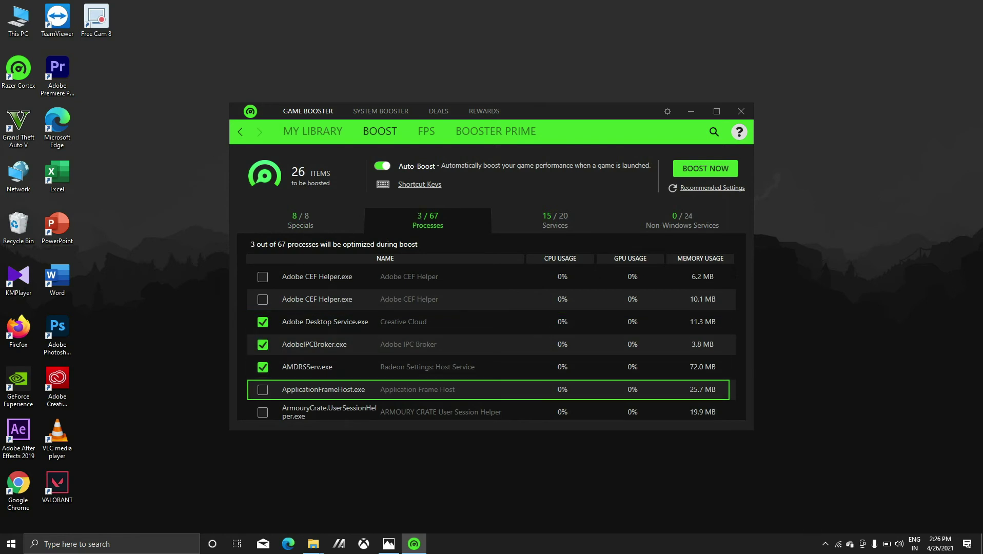
{"action": "left_click", "coordinate": [262, 389]}
Add ArmourySwAgent.exe and both asus_framework.exe entries to the processes optimized during boost
{"action": "scroll", "coordinate": [491, 389], "scroll_direction": "down", "scroll_amount": 2}
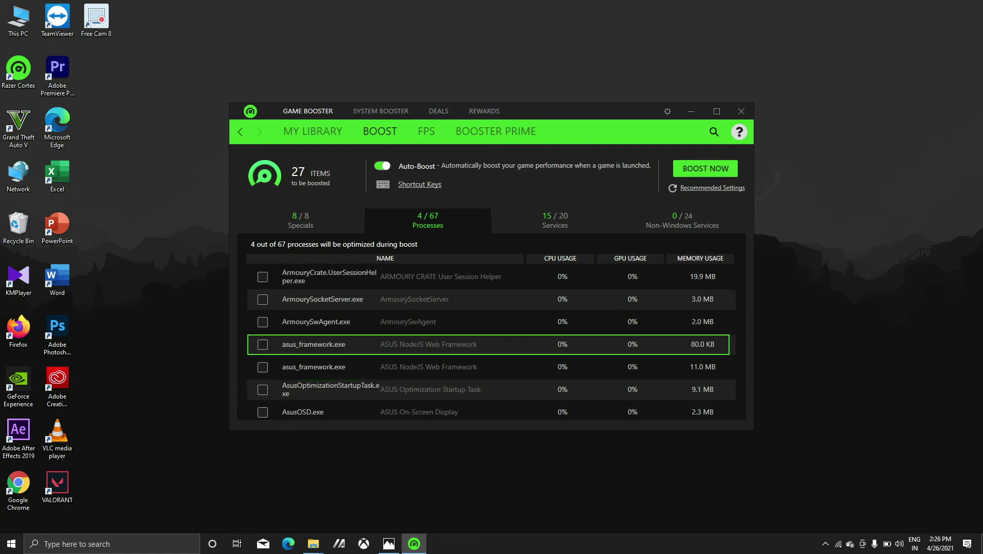
{"action": "scroll", "coordinate": [491, 344], "scroll_direction": "up", "scroll_amount": 1}
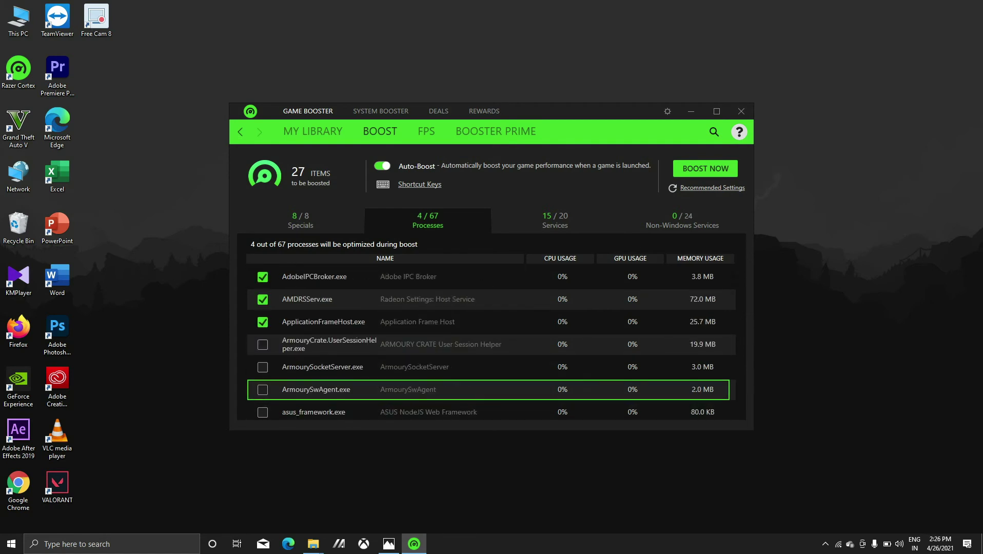
{"action": "left_click", "coordinate": [262, 390]}
{"action": "scroll", "coordinate": [491, 389], "scroll_direction": "down", "scroll_amount": 1}
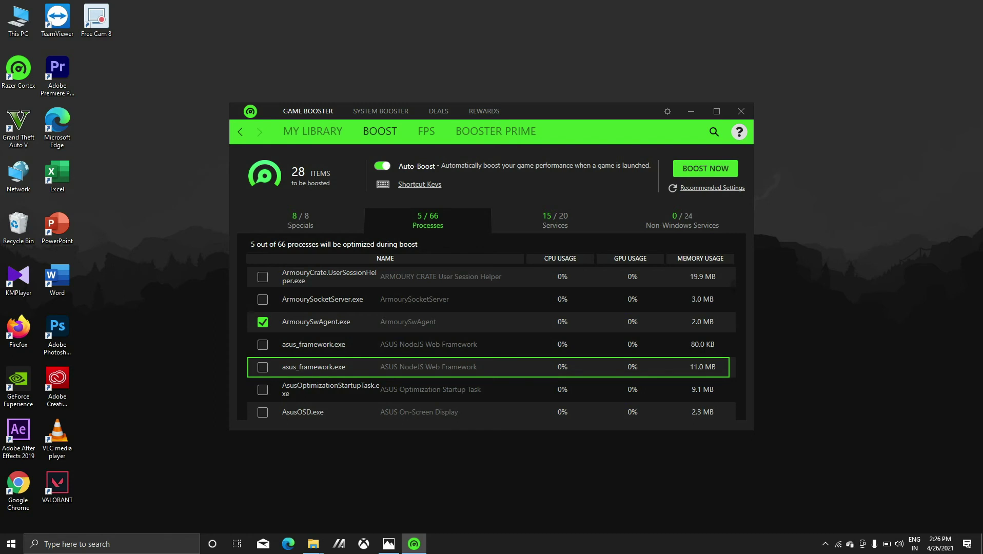
{"action": "scroll", "coordinate": [487, 366], "scroll_direction": "up", "scroll_amount": 1}
{"action": "scroll", "coordinate": [488, 366], "scroll_direction": "up", "scroll_amount": 1}
{"action": "scroll", "coordinate": [487, 367], "scroll_direction": "down", "scroll_amount": 1}
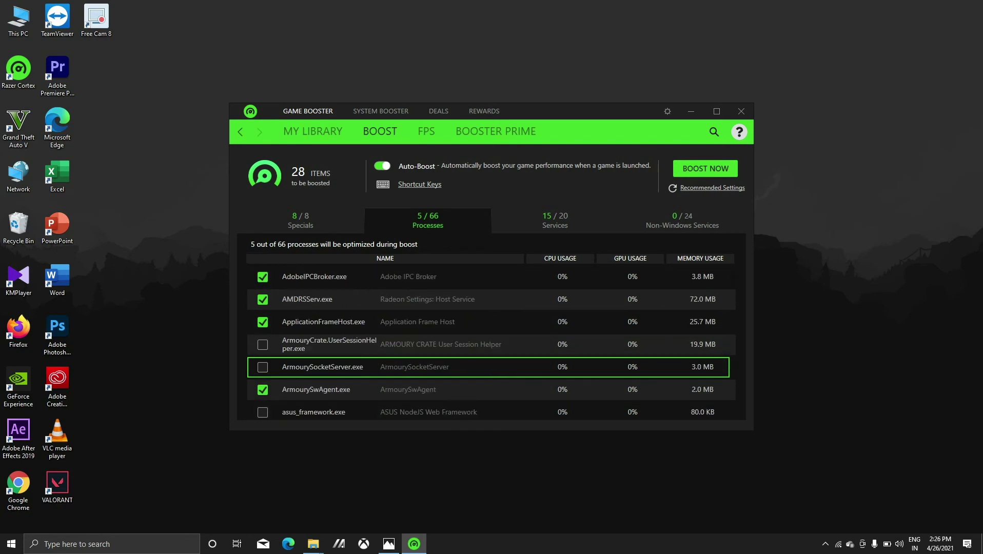
{"action": "scroll", "coordinate": [487, 366], "scroll_direction": "down", "scroll_amount": 1}
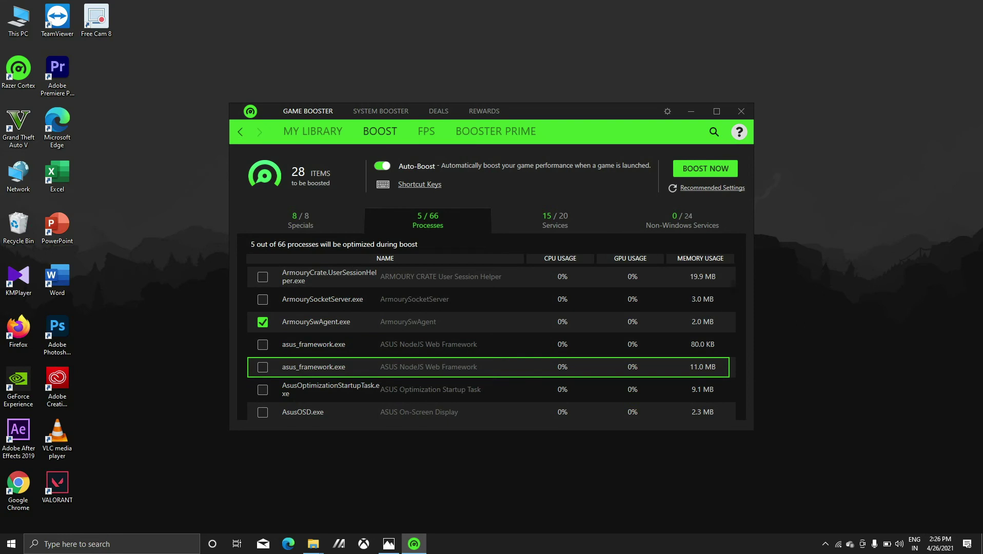
{"action": "left_click", "coordinate": [262, 366]}
Select both nvcontainer.exe (NVIDIA Container) processes for optimization during boost
{"action": "scroll", "coordinate": [262, 344], "scroll_direction": "down", "scroll_amount": 2}
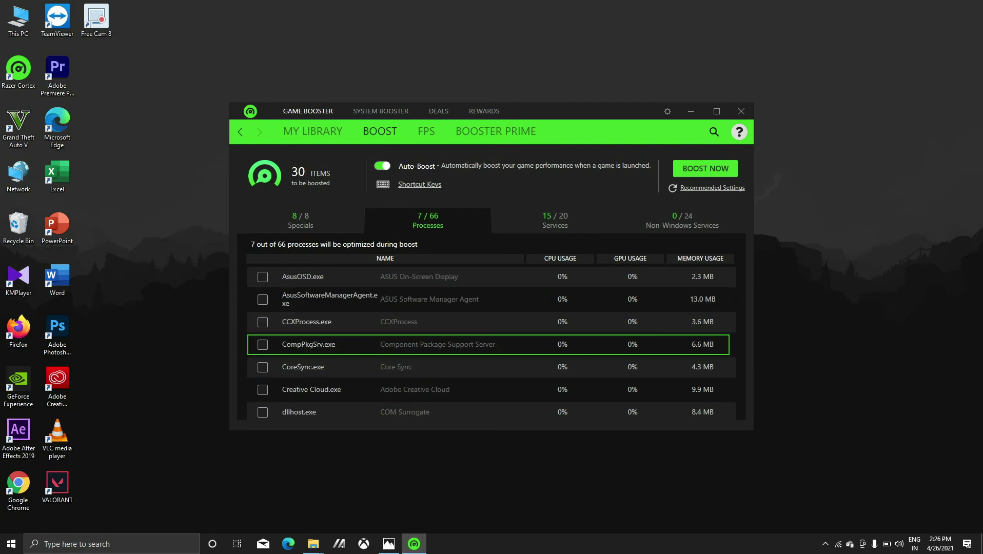
{"action": "scroll", "coordinate": [491, 344], "scroll_direction": "down", "scroll_amount": 8}
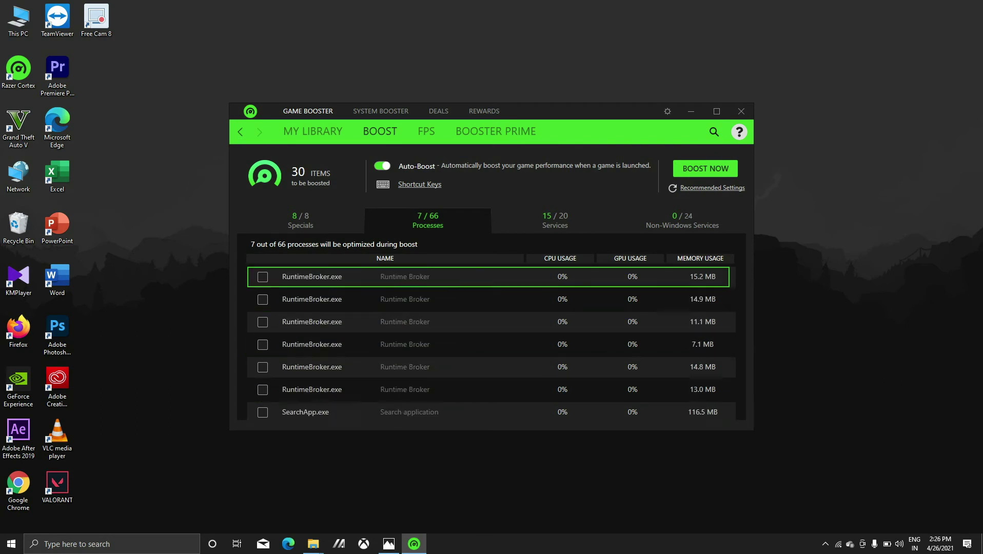
{"action": "scroll", "coordinate": [491, 343], "scroll_direction": "down", "scroll_amount": 3}
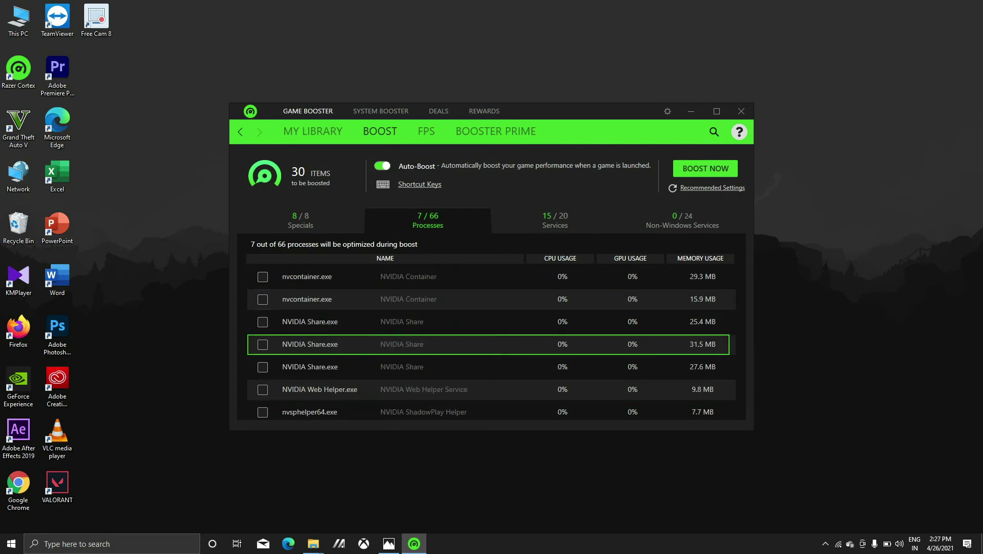
{"action": "scroll", "coordinate": [491, 344], "scroll_direction": "up", "scroll_amount": 1}
{"action": "left_click", "coordinate": [262, 344]}
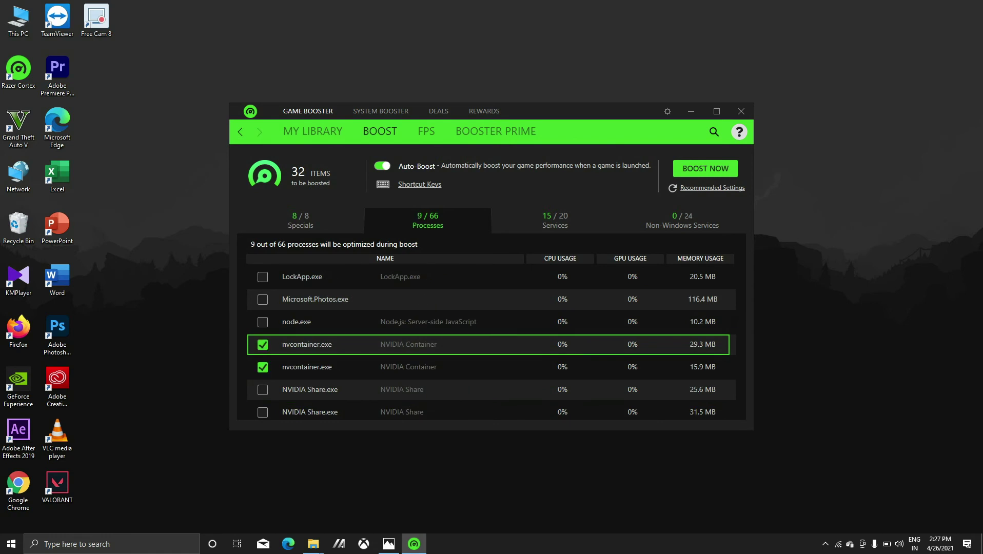
Review the rest of the boost process list for further background processes to optimize
{"action": "scroll", "coordinate": [491, 344], "scroll_direction": "down", "scroll_amount": 5}
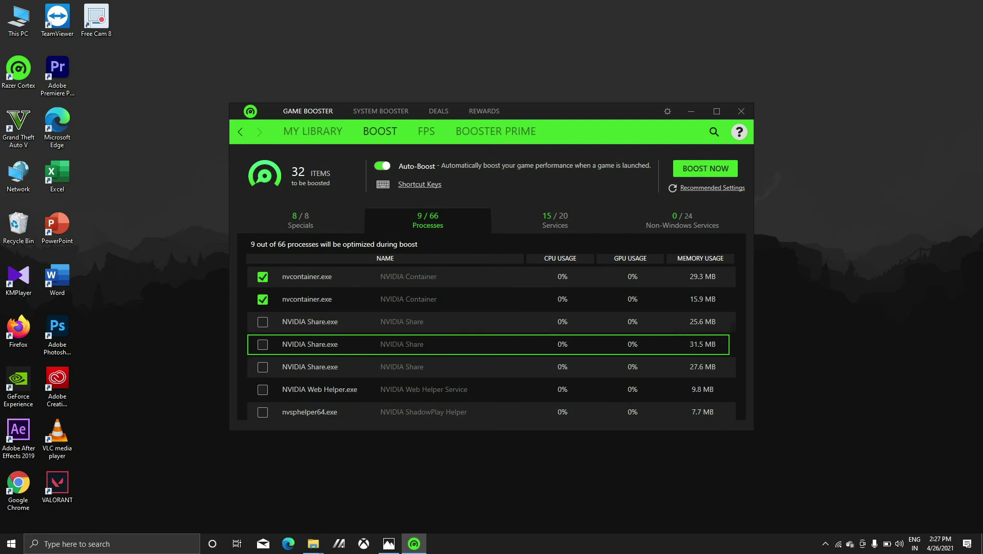
{"action": "scroll", "coordinate": [491, 344], "scroll_direction": "down", "scroll_amount": 5}
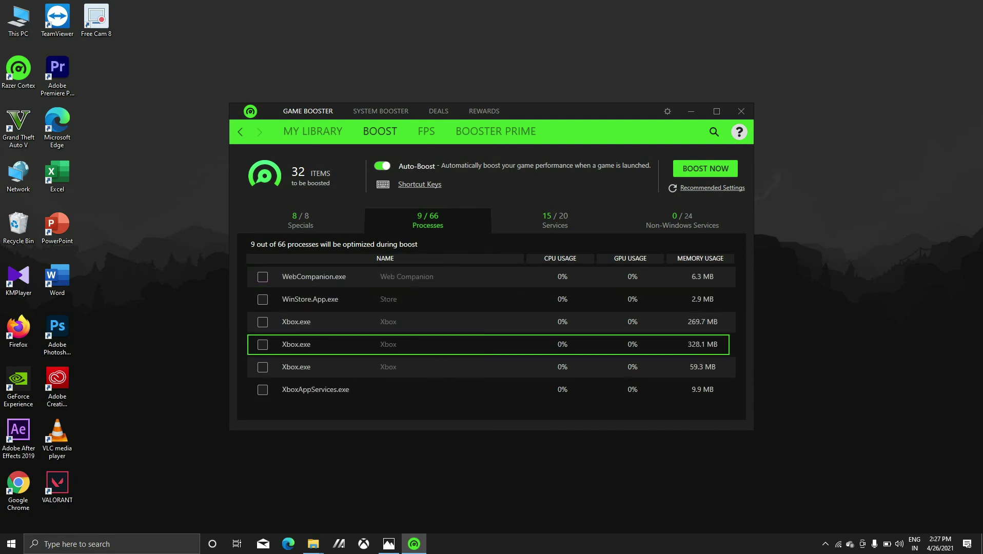
{"action": "scroll", "coordinate": [492, 344], "scroll_direction": "up", "scroll_amount": 1}
{"action": "scroll", "coordinate": [492, 344], "scroll_direction": "up", "scroll_amount": 6}
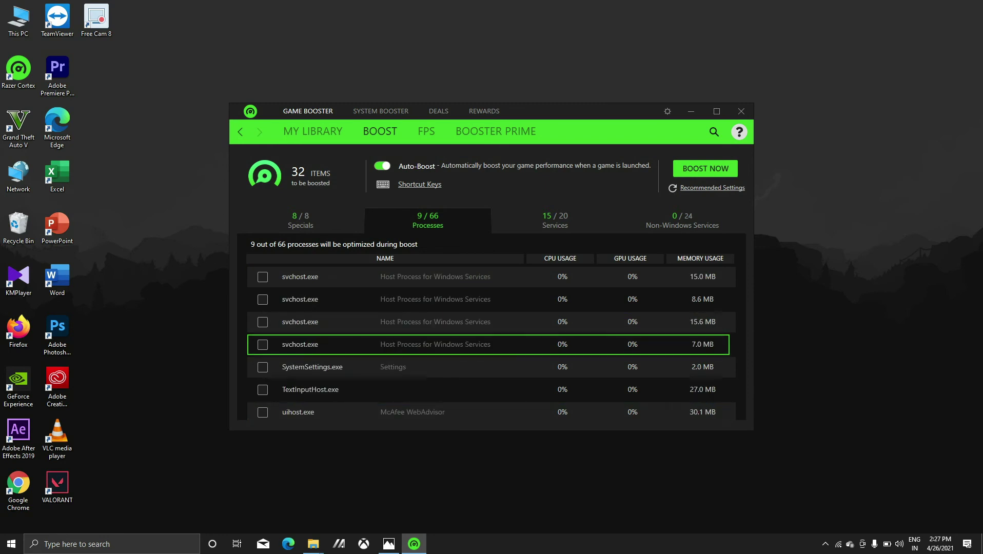
{"action": "scroll", "coordinate": [491, 344], "scroll_direction": "up", "scroll_amount": 5}
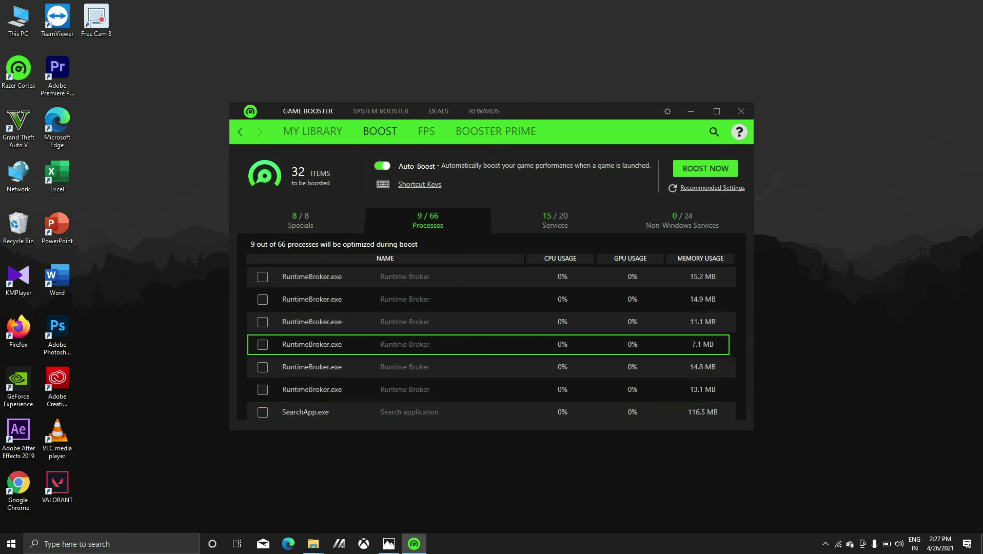
{"action": "scroll", "coordinate": [491, 344], "scroll_direction": "up", "scroll_amount": 6}
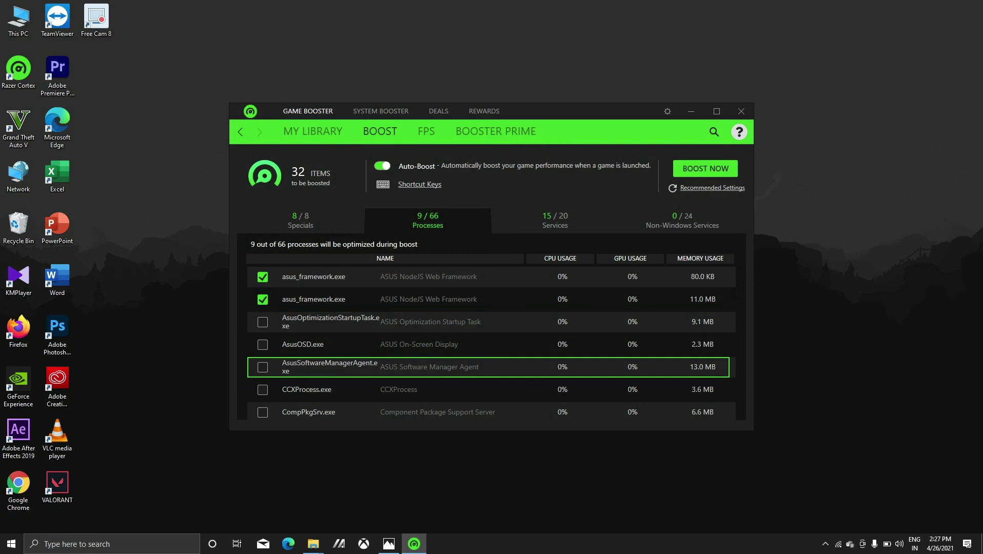
{"action": "scroll", "coordinate": [492, 344], "scroll_direction": "down", "scroll_amount": 6}
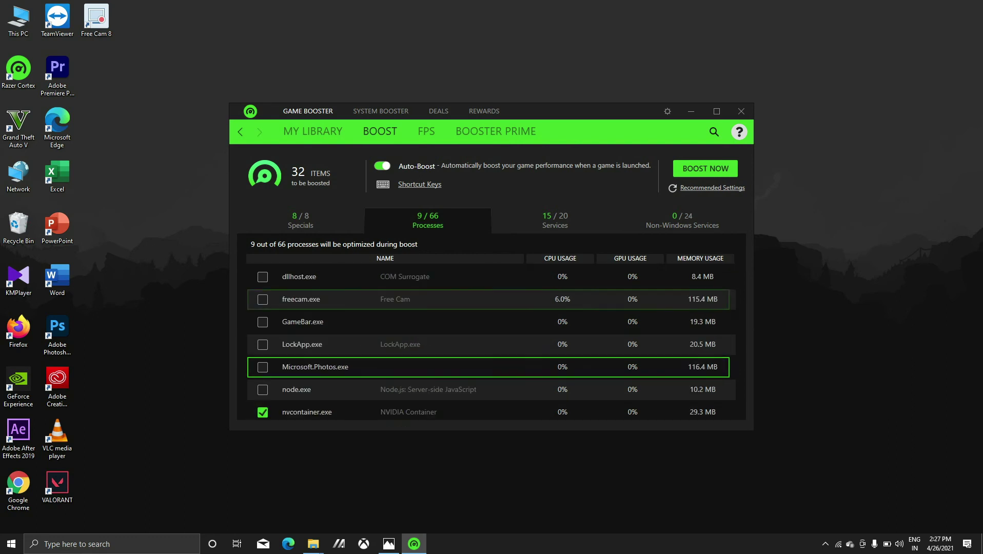
{"action": "scroll", "coordinate": [492, 366], "scroll_direction": "down", "scroll_amount": 2}
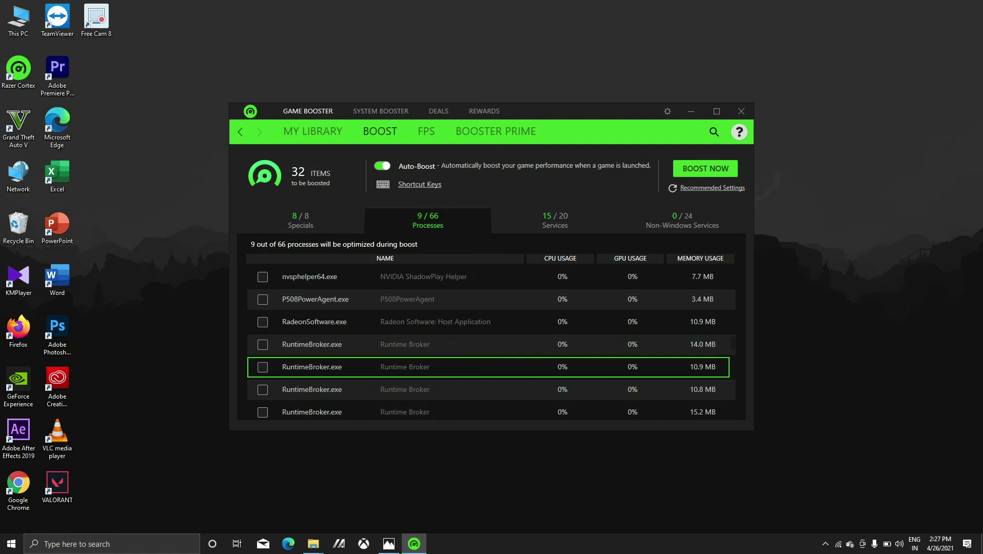
{"action": "scroll", "coordinate": [491, 367], "scroll_direction": "down", "scroll_amount": 3}
{"action": "scroll", "coordinate": [487, 367], "scroll_direction": "down", "scroll_amount": 10}
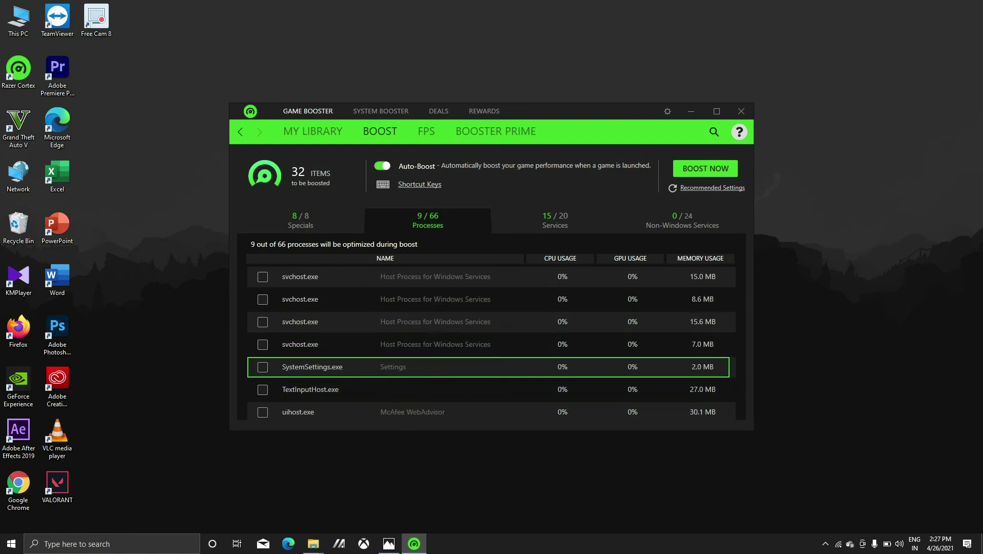
Add all of the RuntimeBroker.exe (Runtime Broker) processes to those optimized during boost
{"action": "scroll", "coordinate": [487, 366], "scroll_direction": "up", "scroll_amount": 10}
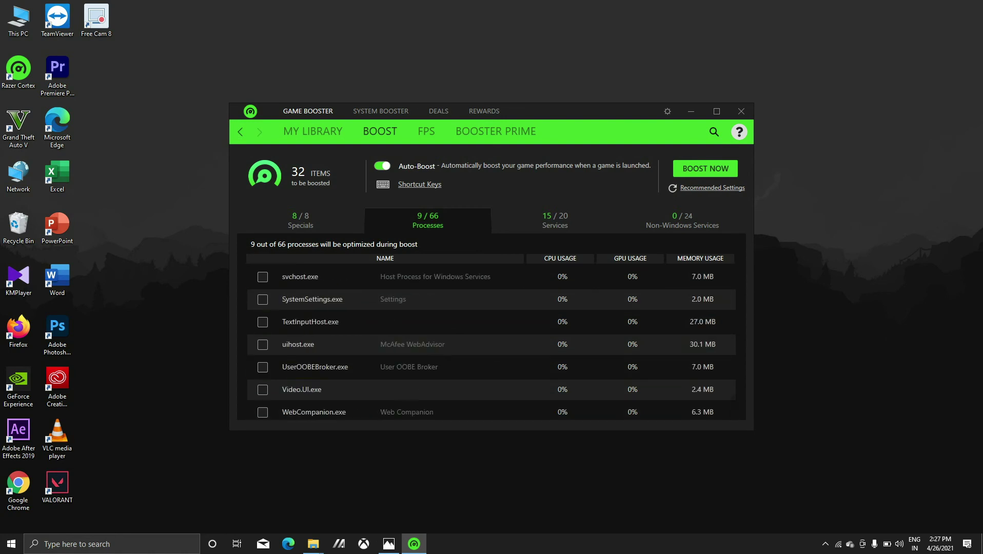
{"action": "scroll", "coordinate": [487, 367], "scroll_direction": "up", "scroll_amount": 8}
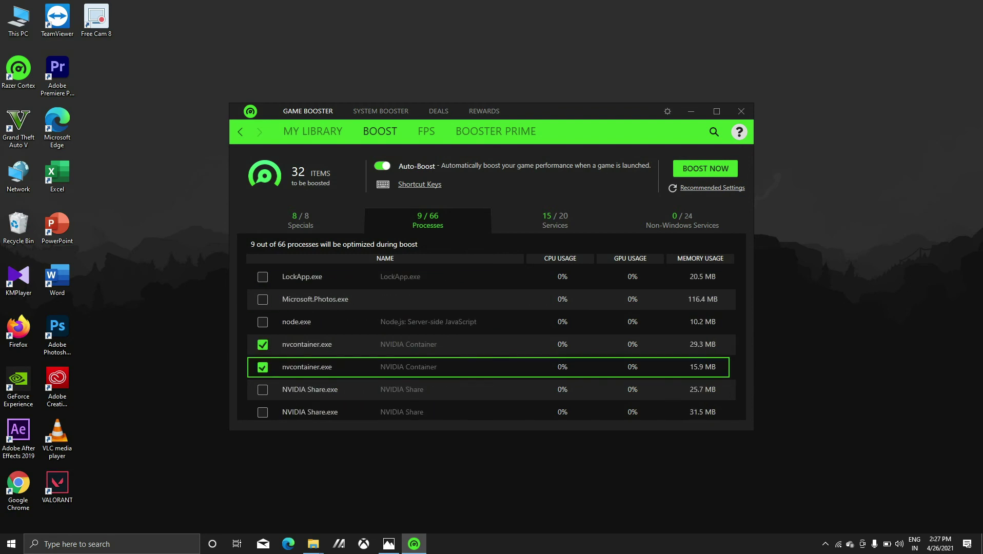
{"action": "scroll", "coordinate": [487, 366], "scroll_direction": "up", "scroll_amount": 5}
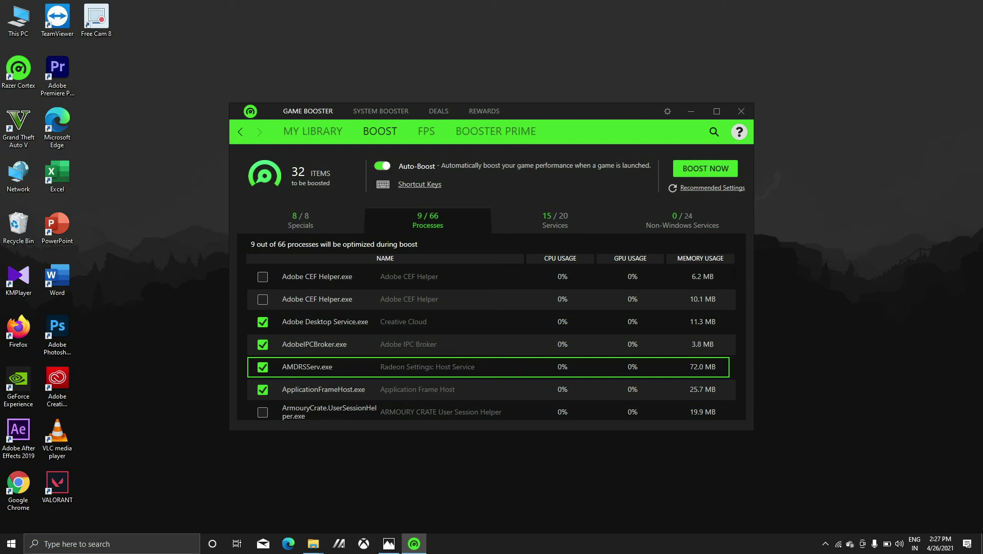
{"action": "scroll", "coordinate": [490, 344], "scroll_direction": "down", "scroll_amount": 10}
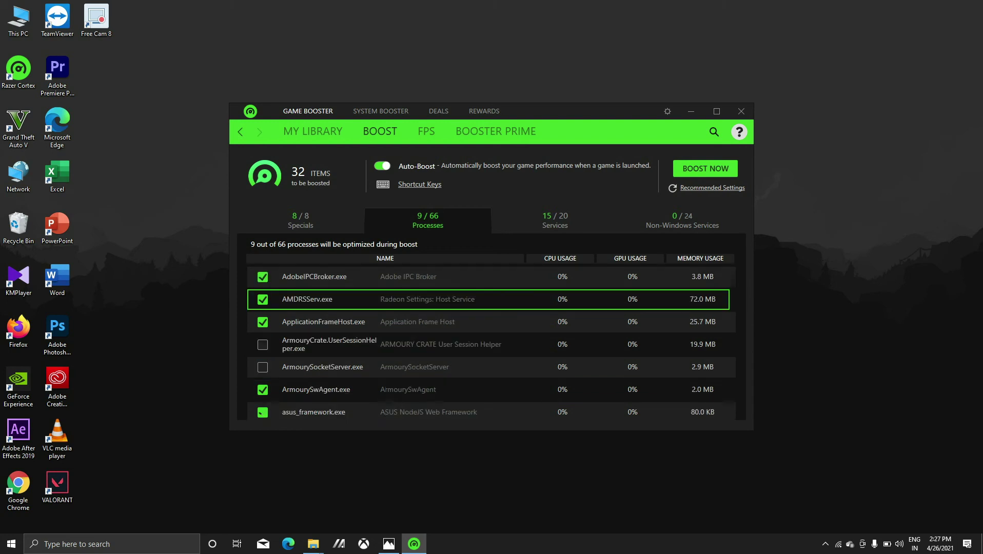
{"action": "scroll", "coordinate": [491, 343], "scroll_direction": "down", "scroll_amount": 5}
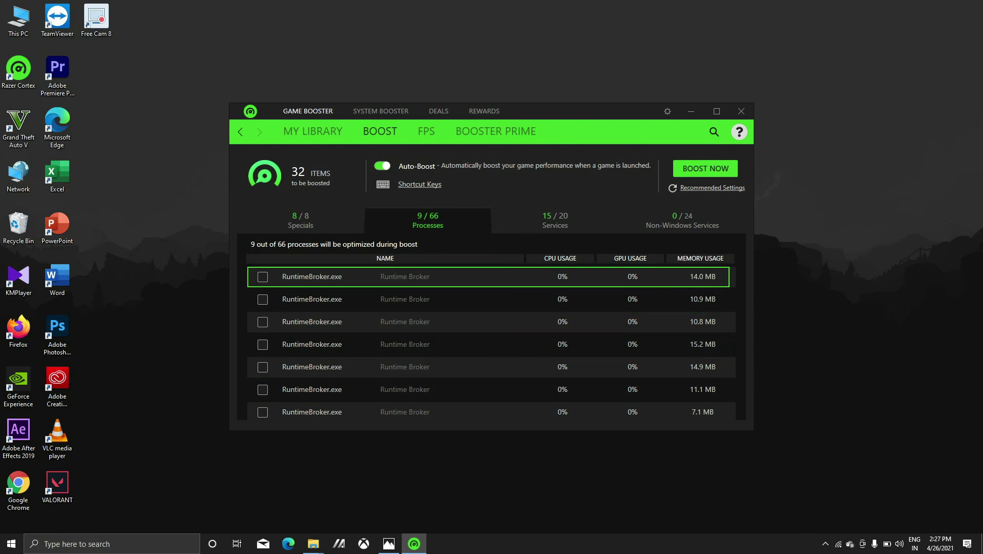
{"action": "left_click", "coordinate": [262, 277]}
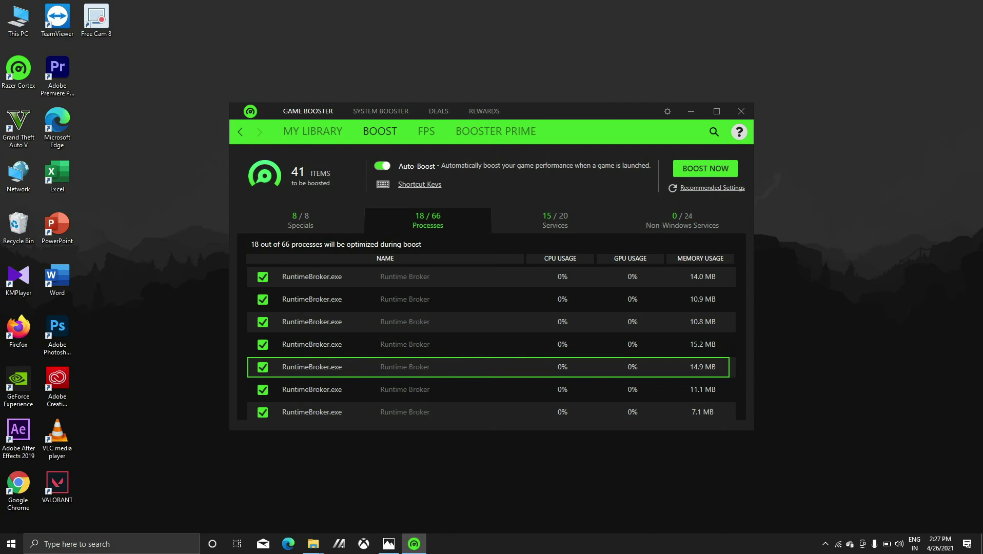
Include the SearchApp.exe, SecurityHealthSystray.exe and SettingSyncHost.exe processes in the boost
{"action": "scroll", "coordinate": [491, 405], "scroll_direction": "down", "scroll_amount": 3}
{"action": "left_click", "coordinate": [262, 344]}
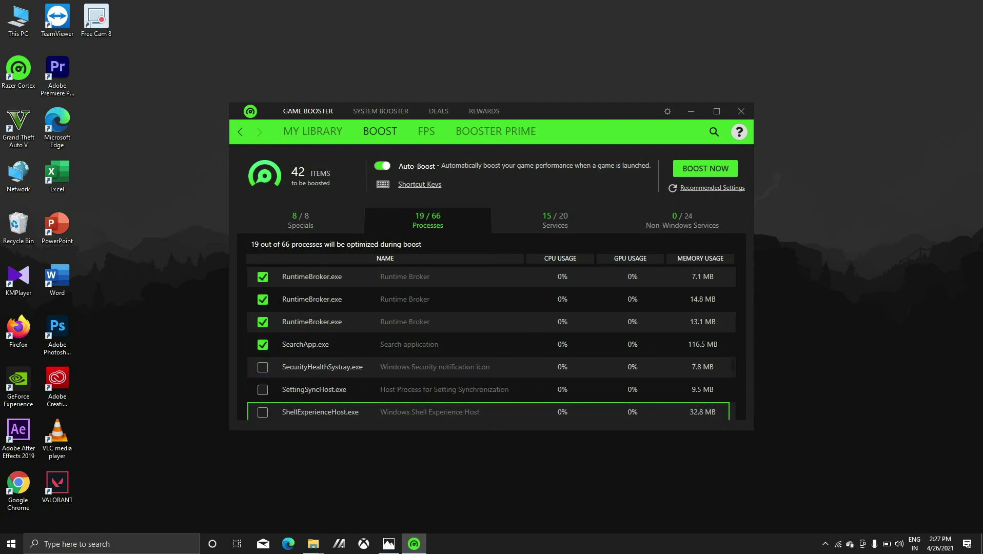
{"action": "left_click", "coordinate": [262, 367]}
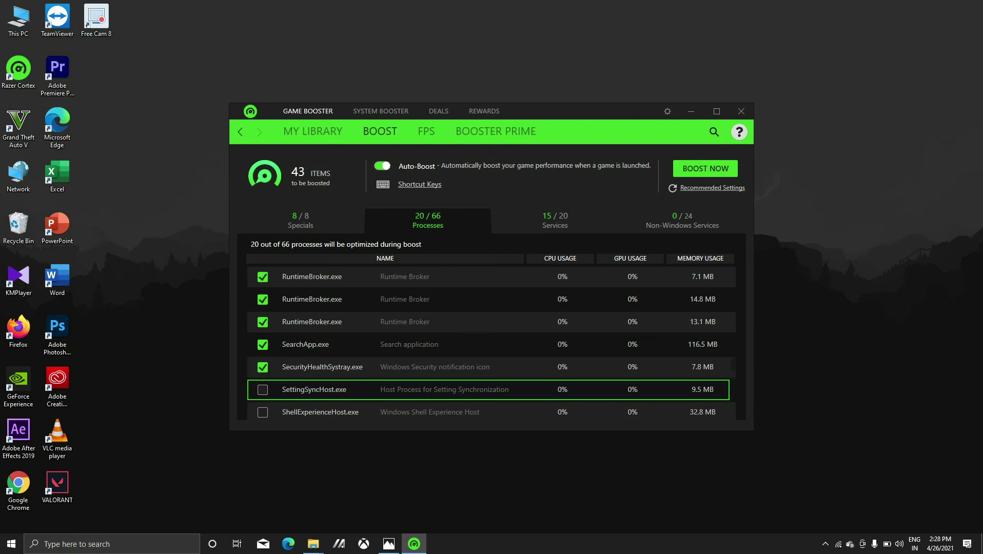
{"action": "left_click", "coordinate": [262, 389]}
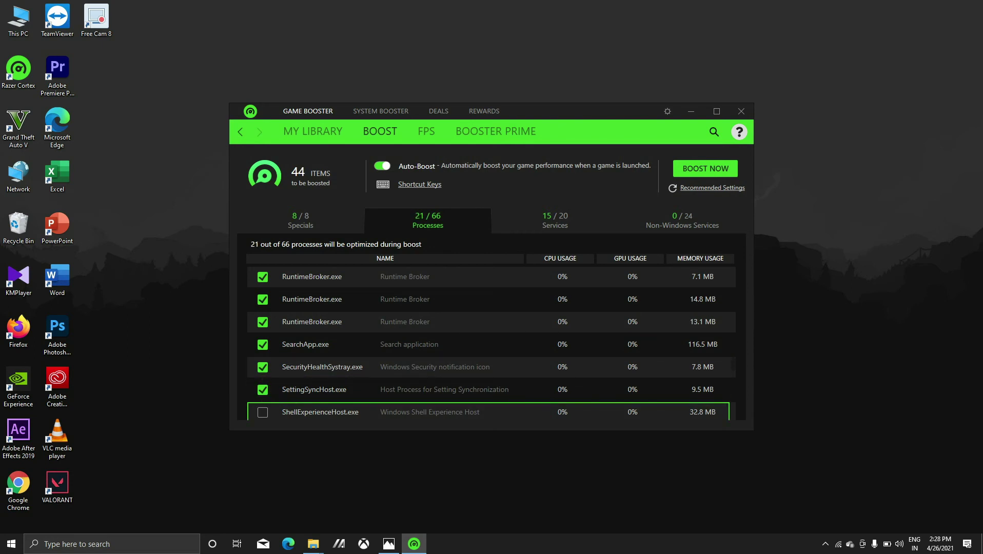
Select the UserOOBEBroker.exe (User OOBE Broker) process for optimization during boost
{"action": "scroll", "coordinate": [262, 390], "scroll_direction": "down", "scroll_amount": 3}
{"action": "scroll", "coordinate": [262, 390], "scroll_direction": "down", "scroll_amount": 3}
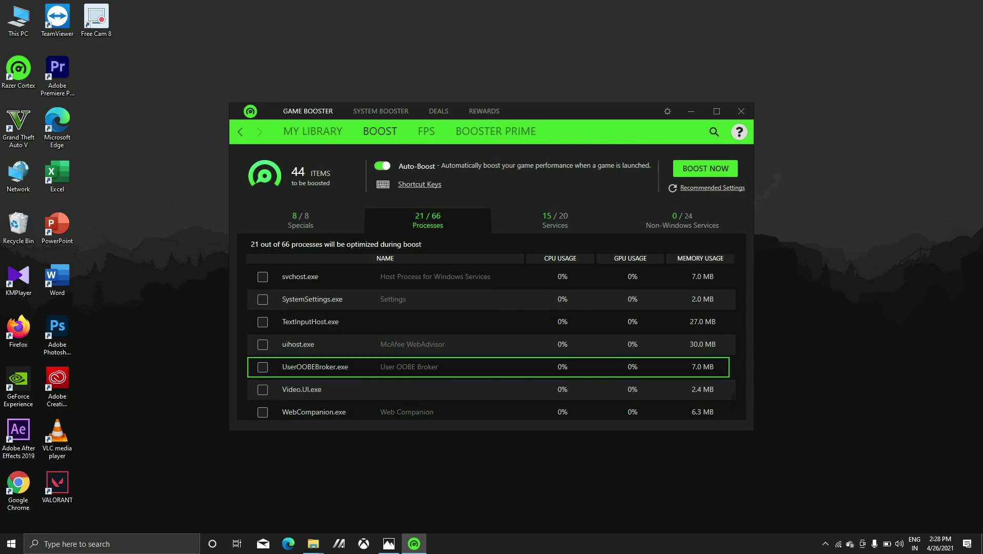
{"action": "left_click", "coordinate": [262, 367]}
{"action": "scroll", "coordinate": [262, 367], "scroll_direction": "down", "scroll_amount": 3}
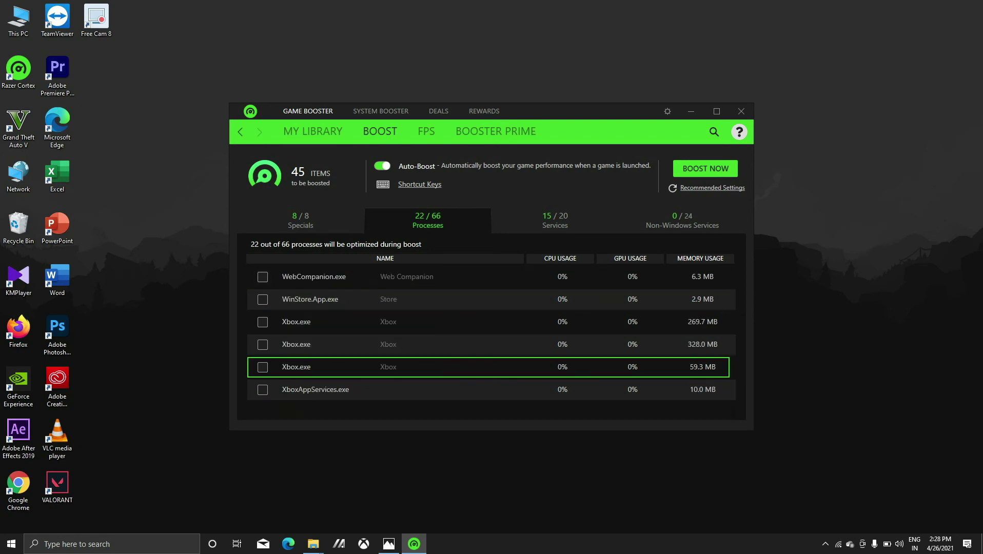
Find P508PowerAgent.exe among the remaining processes and include it in the boost
{"action": "scroll", "coordinate": [262, 367], "scroll_direction": "up", "scroll_amount": 6}
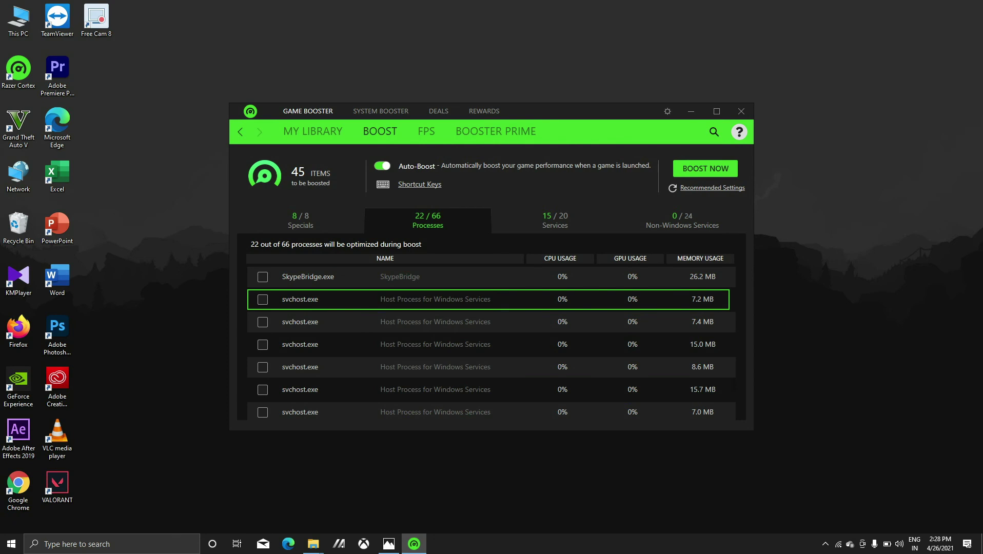
{"action": "scroll", "coordinate": [491, 344], "scroll_direction": "down", "scroll_amount": 5}
{"action": "scroll", "coordinate": [491, 345], "scroll_direction": "up", "scroll_amount": 10}
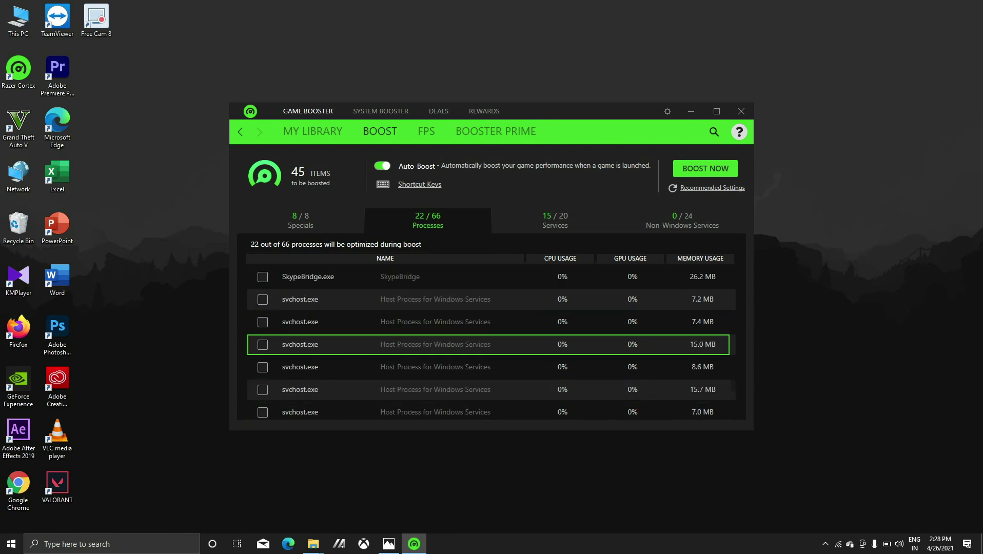
{"action": "scroll", "coordinate": [491, 344], "scroll_direction": "up", "scroll_amount": 4}
{"action": "scroll", "coordinate": [490, 344], "scroll_direction": "down", "scroll_amount": 2}
{"action": "scroll", "coordinate": [491, 344], "scroll_direction": "down", "scroll_amount": 1}
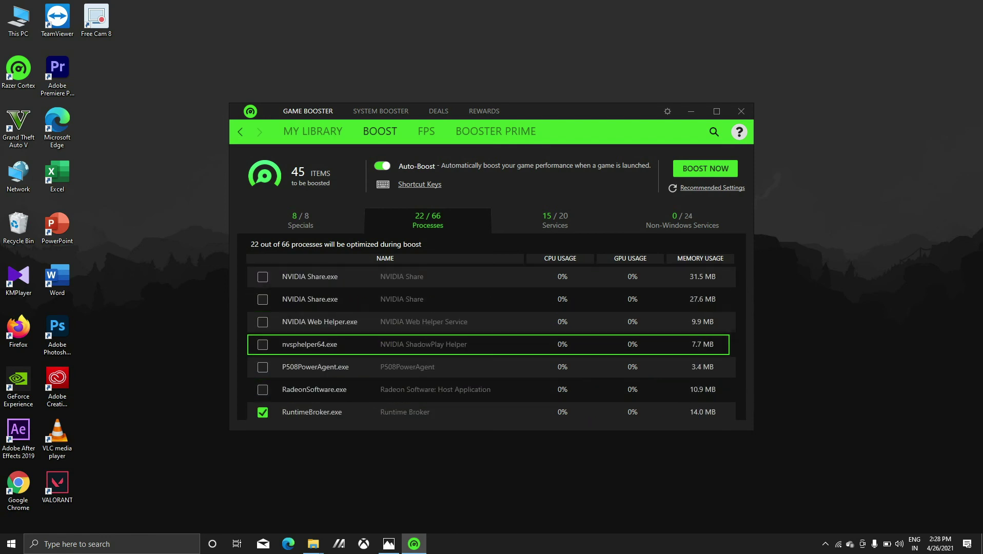
{"action": "scroll", "coordinate": [491, 344], "scroll_direction": "down", "scroll_amount": 1}
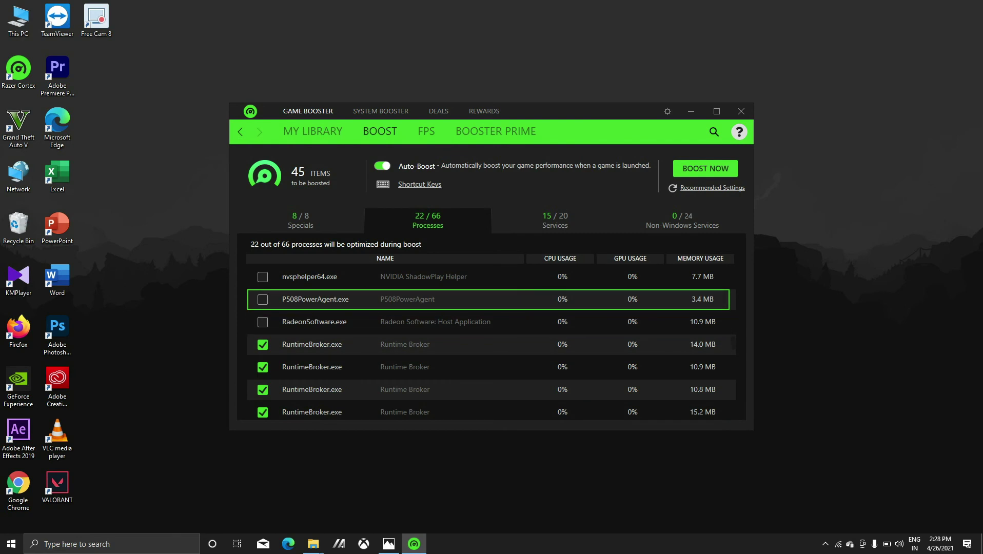
{"action": "left_click", "coordinate": [262, 299]}
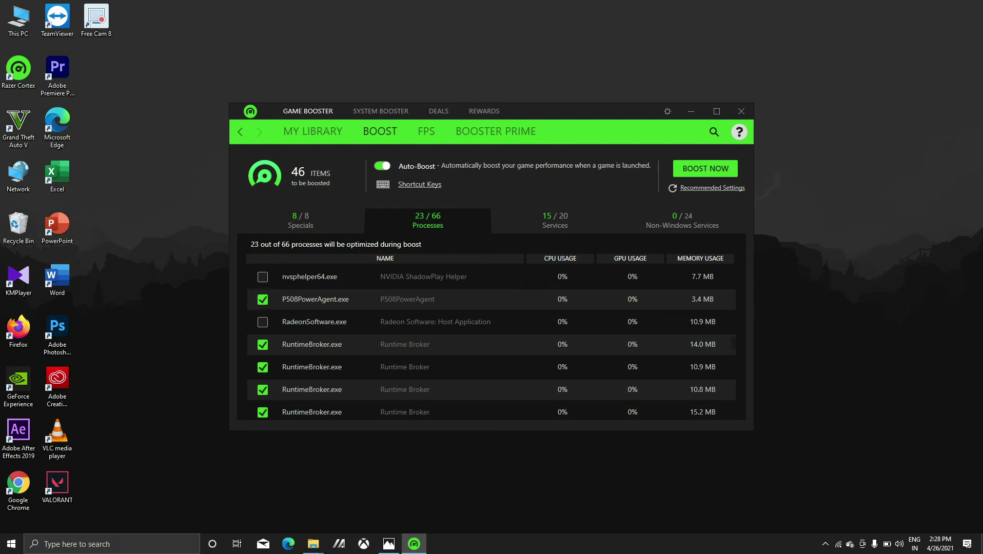
{"action": "scroll", "coordinate": [488, 276], "scroll_direction": "down", "scroll_amount": 1}
{"action": "scroll", "coordinate": [487, 277], "scroll_direction": "down", "scroll_amount": 2}
{"action": "left_click", "coordinate": [262, 344]}
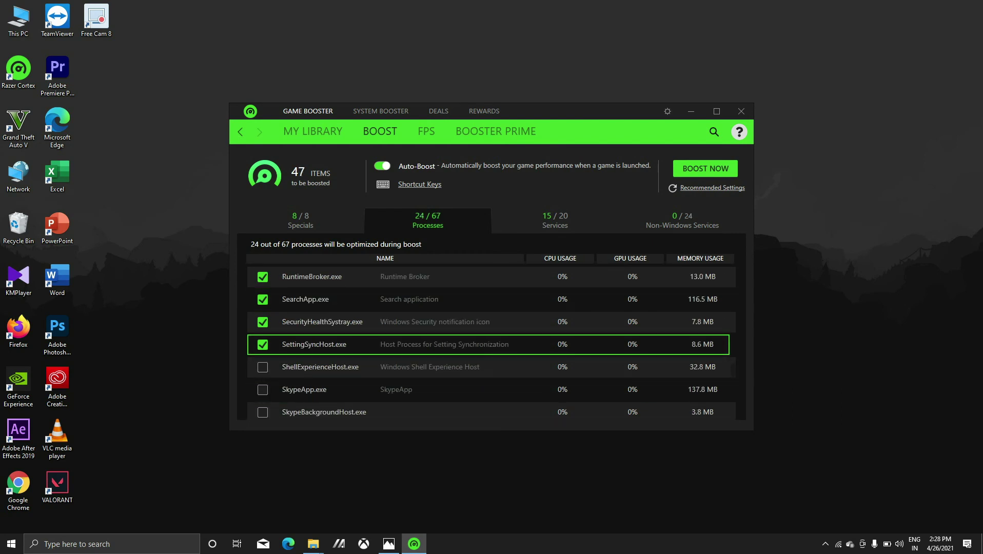
Review the full list of Windows services to see which are selected for optimization during boost
{"action": "left_click", "coordinate": [555, 221]}
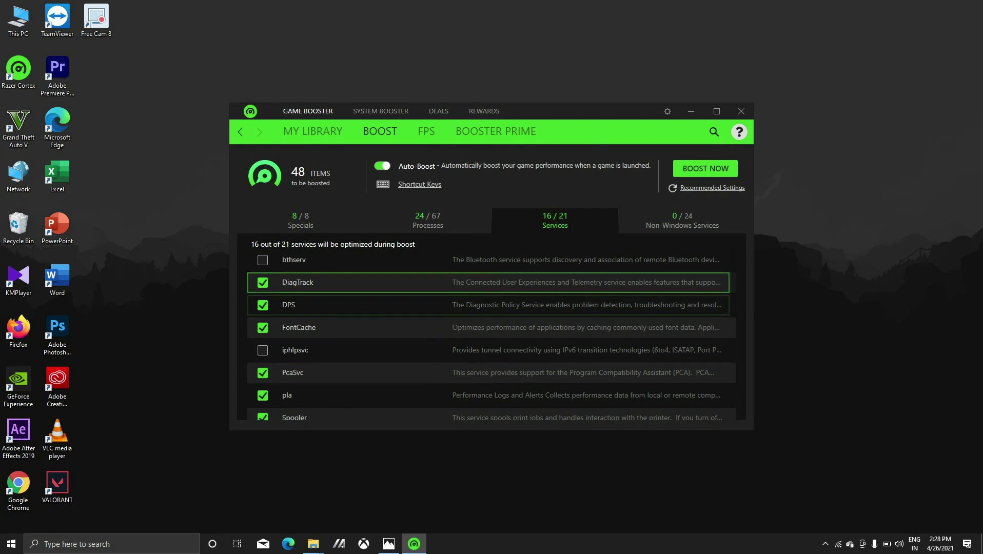
{"action": "scroll", "coordinate": [487, 305], "scroll_direction": "down", "scroll_amount": 2}
{"action": "scroll", "coordinate": [487, 305], "scroll_direction": "down", "scroll_amount": 5}
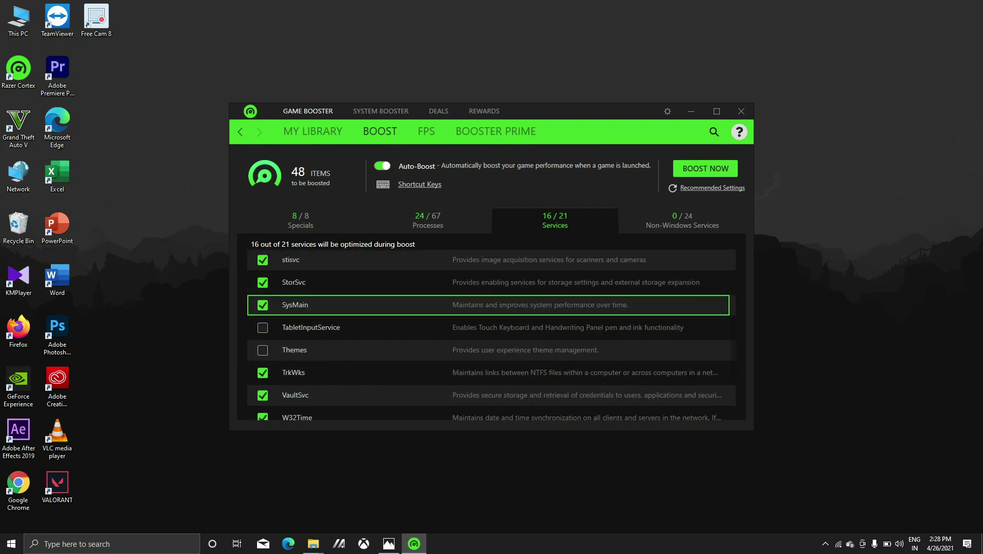
{"action": "scroll", "coordinate": [487, 305], "scroll_direction": "up", "scroll_amount": 2}
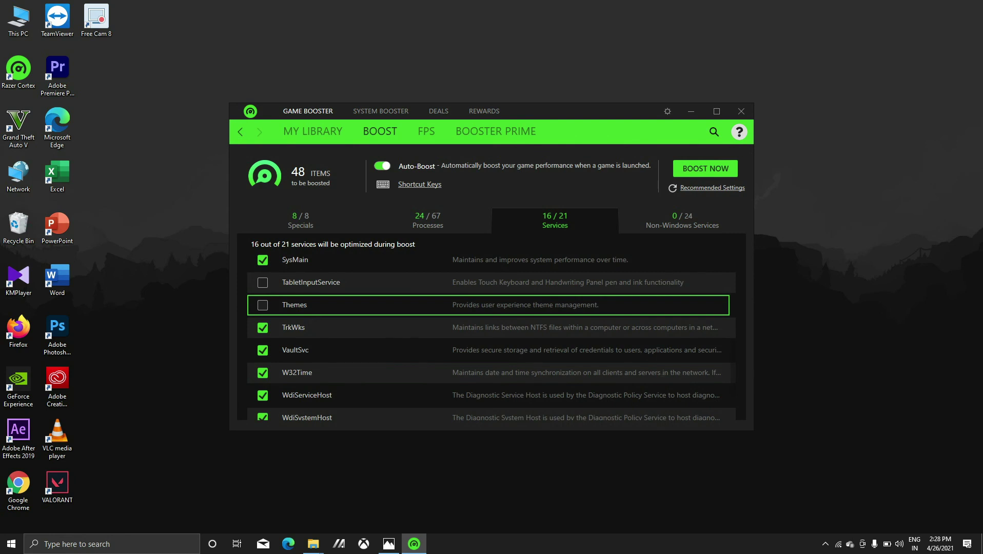
{"action": "scroll", "coordinate": [487, 304], "scroll_direction": "down", "scroll_amount": 2}
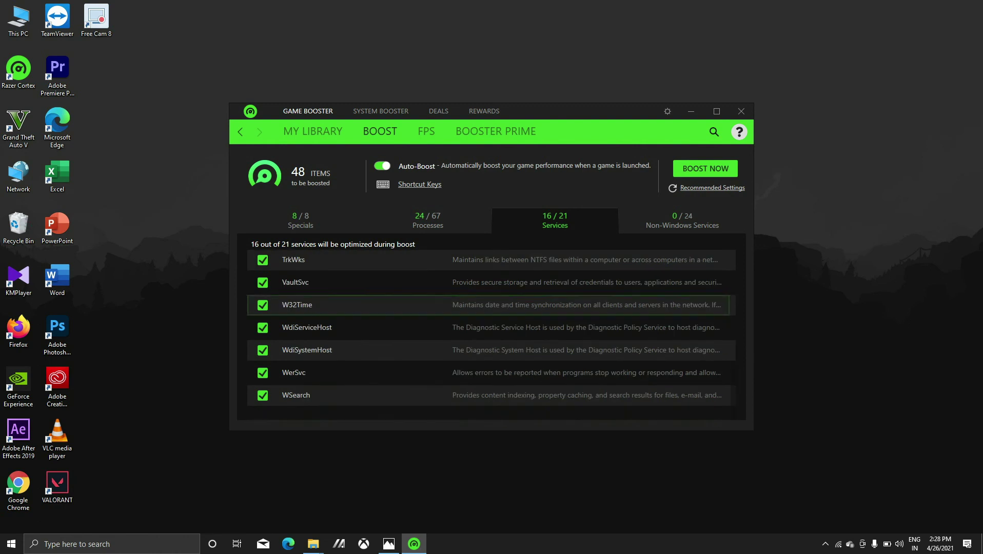
{"action": "scroll", "coordinate": [487, 304], "scroll_direction": "up", "scroll_amount": 5}
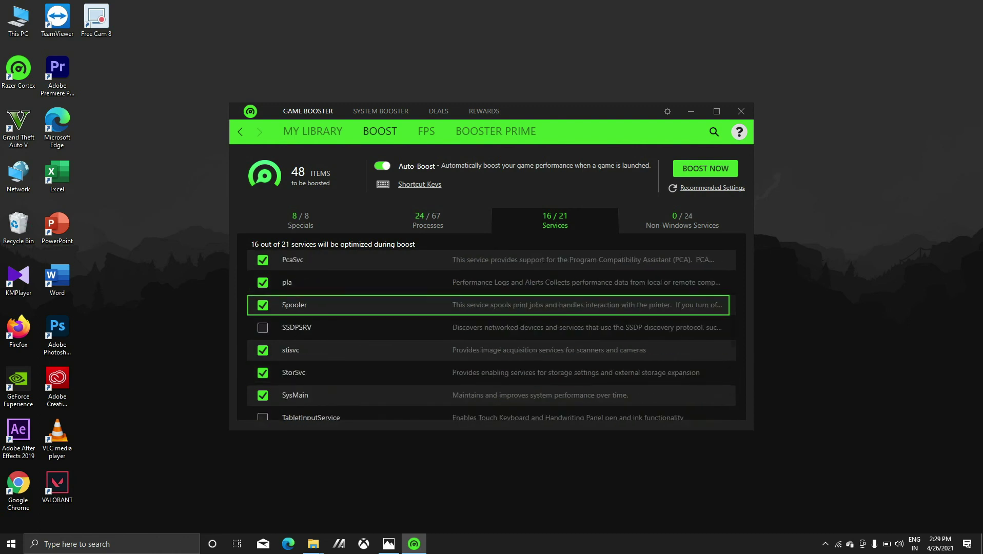
{"action": "scroll", "coordinate": [488, 304], "scroll_direction": "up", "scroll_amount": 3}
{"action": "scroll", "coordinate": [487, 305], "scroll_direction": "down", "scroll_amount": 8}
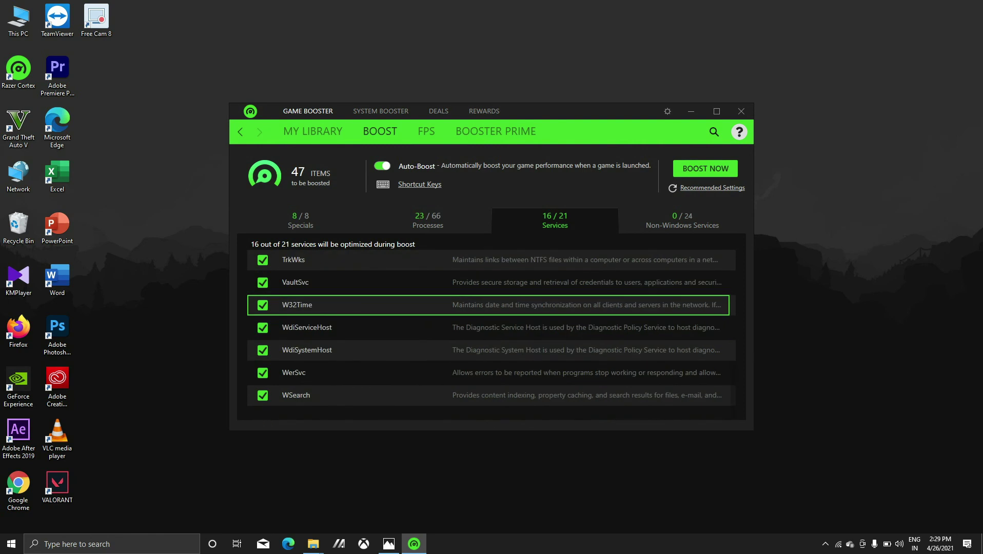
Add the non-Windows services TeamViewer, NVDisplay.ContainerLocalSystem and McAfee WebAdvisor to the boost
{"action": "left_click", "coordinate": [682, 221]}
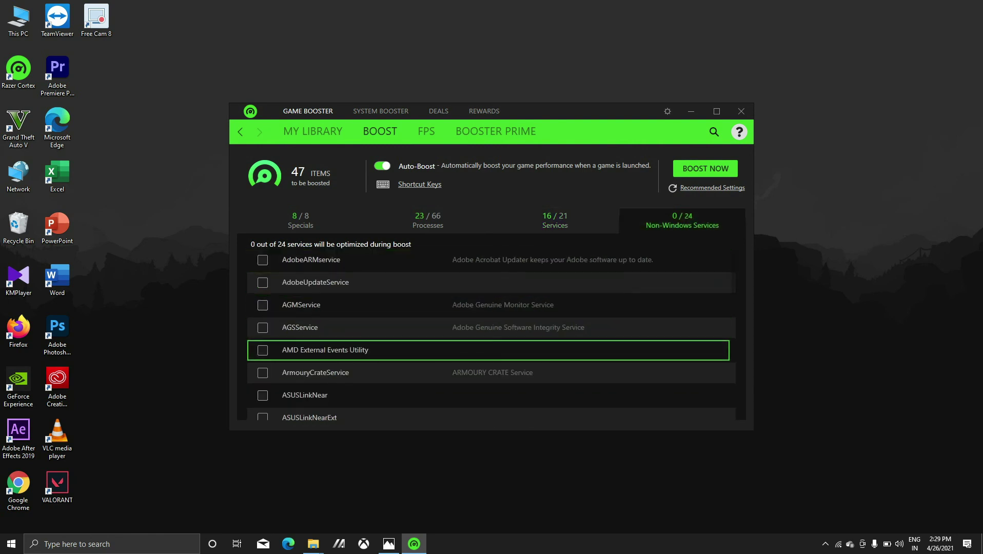
{"action": "scroll", "coordinate": [488, 350], "scroll_direction": "down", "scroll_amount": 4}
{"action": "scroll", "coordinate": [487, 349], "scroll_direction": "up", "scroll_amount": 4}
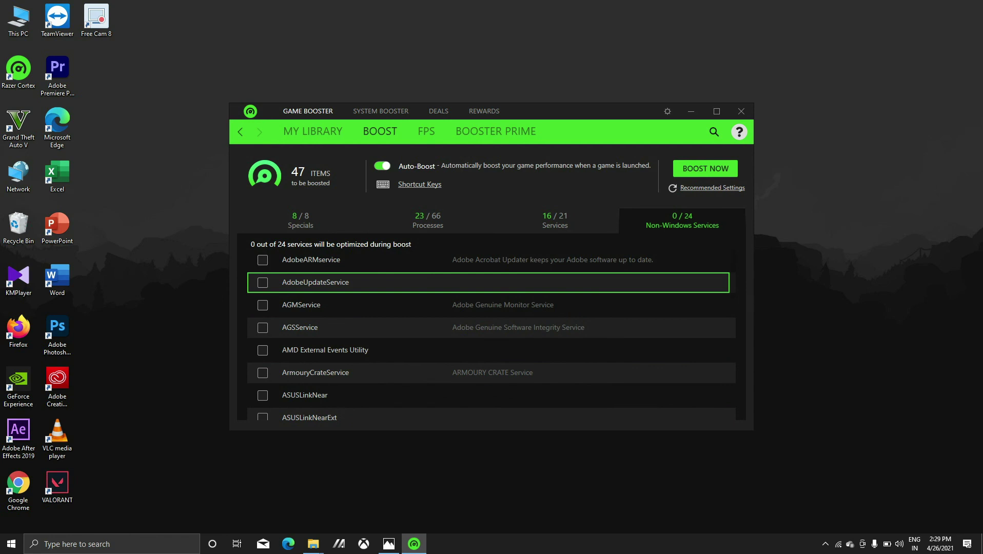
{"action": "scroll", "coordinate": [488, 328], "scroll_direction": "down", "scroll_amount": 5}
{"action": "left_click", "coordinate": [262, 372]}
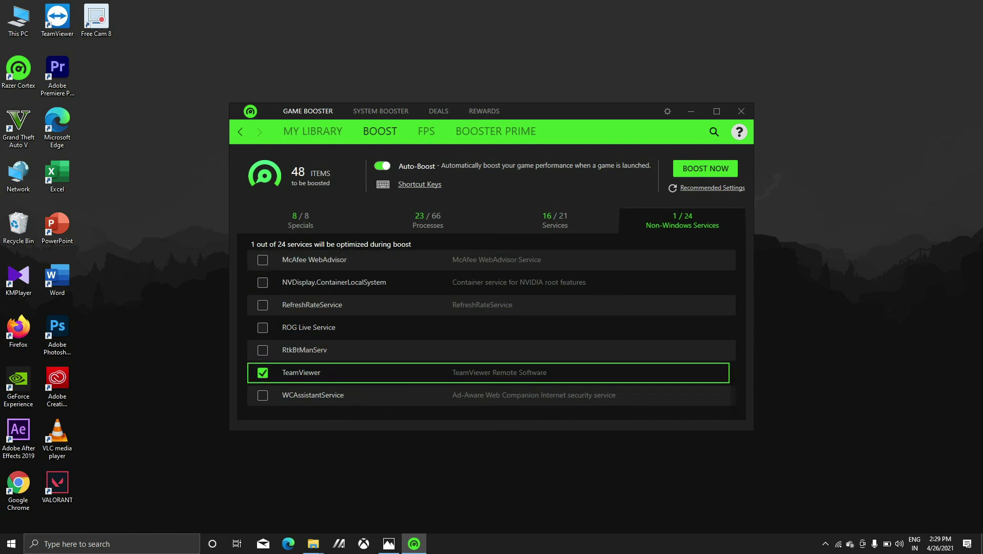
{"action": "scroll", "coordinate": [487, 350], "scroll_direction": "up", "scroll_amount": 3}
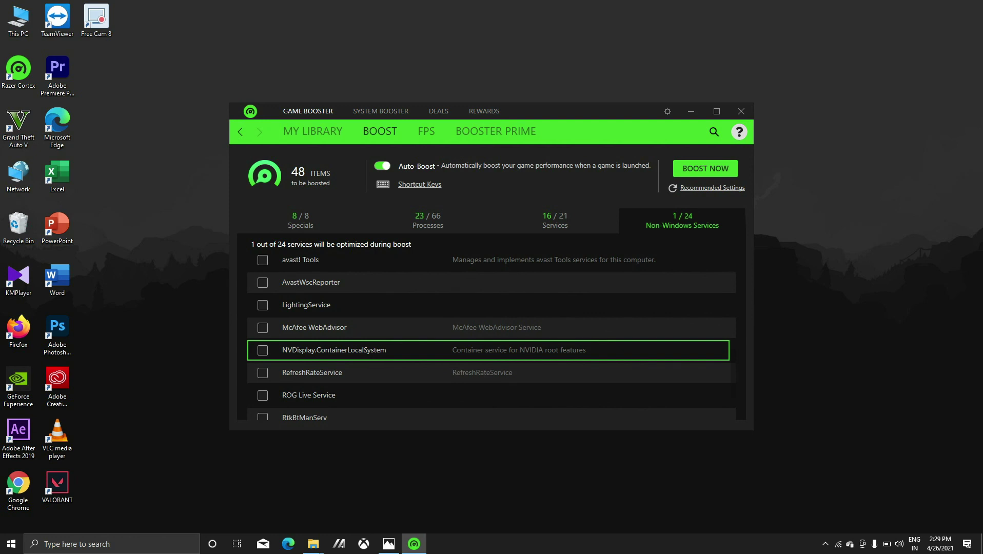
{"action": "left_click", "coordinate": [262, 349]}
{"action": "left_click", "coordinate": [262, 327]}
Look through the rest of the non-Windows services for further ones to optimize
{"action": "scroll", "coordinate": [262, 327], "scroll_direction": "up", "scroll_amount": 5}
{"action": "scroll", "coordinate": [262, 327], "scroll_direction": "up", "scroll_amount": 4}
{"action": "scroll", "coordinate": [262, 327], "scroll_direction": "down", "scroll_amount": 4}
{"action": "scroll", "coordinate": [262, 327], "scroll_direction": "up", "scroll_amount": 4}
{"action": "scroll", "coordinate": [262, 327], "scroll_direction": "down", "scroll_amount": 4}
{"action": "scroll", "coordinate": [262, 327], "scroll_direction": "up", "scroll_amount": 4}
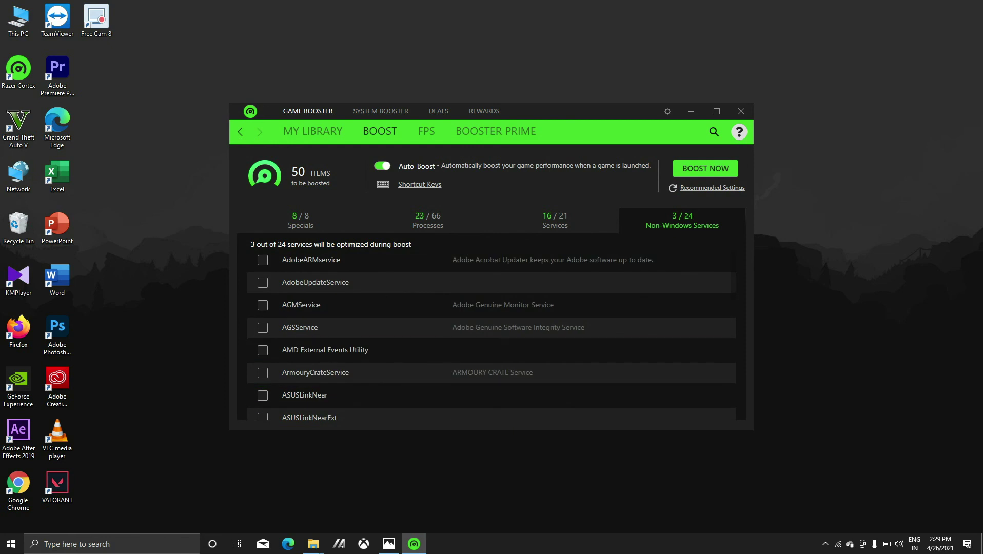
{"action": "scroll", "coordinate": [262, 305], "scroll_direction": "down", "scroll_amount": 4}
{"action": "scroll", "coordinate": [262, 373], "scroll_direction": "up", "scroll_amount": 4}
Recheck the selected Windows services, processes and specials, and run the boost
{"action": "left_click", "coordinate": [555, 220]}
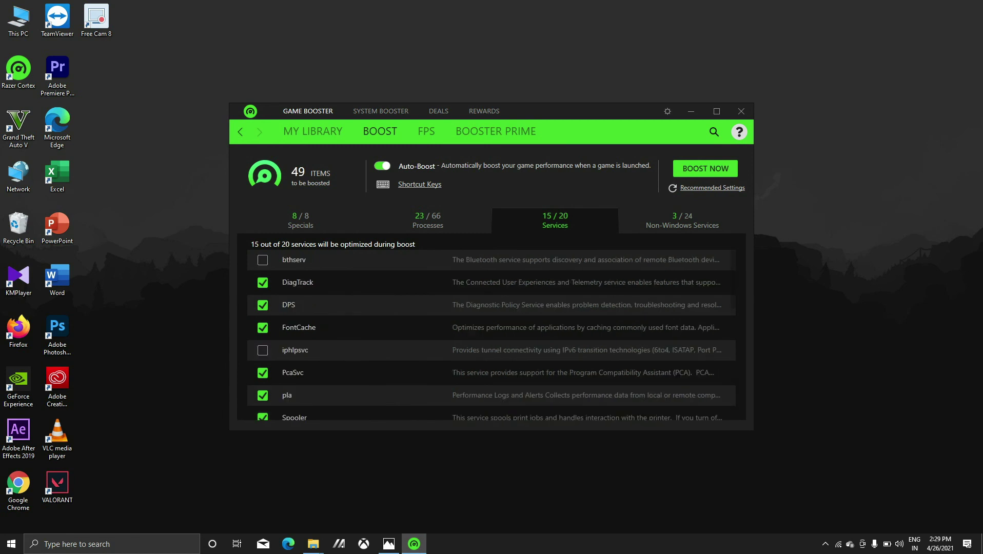
{"action": "scroll", "coordinate": [262, 373], "scroll_direction": "down", "scroll_amount": 5}
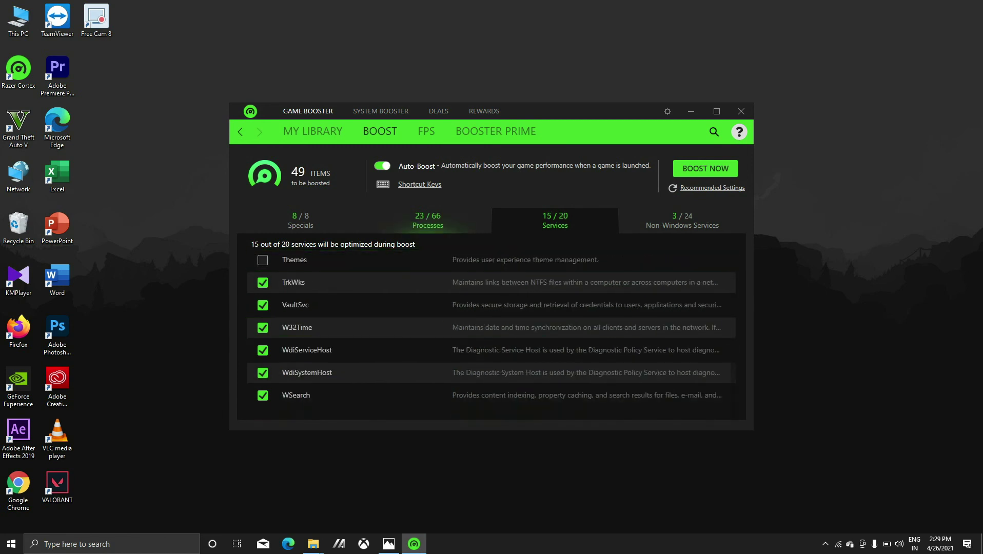
{"action": "left_click", "coordinate": [428, 220]}
{"action": "scroll", "coordinate": [491, 334], "scroll_direction": "down", "scroll_amount": 10}
{"action": "scroll", "coordinate": [491, 344], "scroll_direction": "up", "scroll_amount": 6}
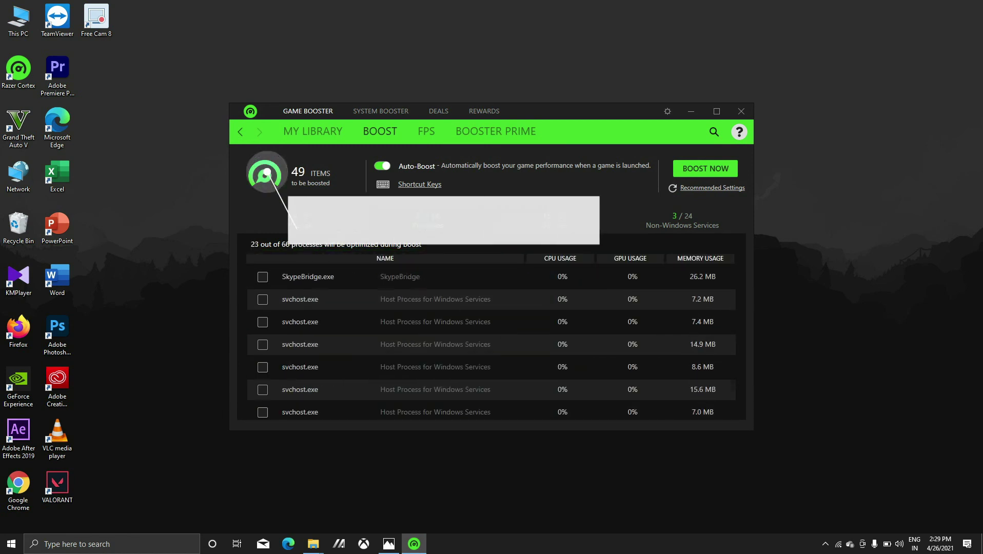
{"action": "left_click", "coordinate": [302, 220]}
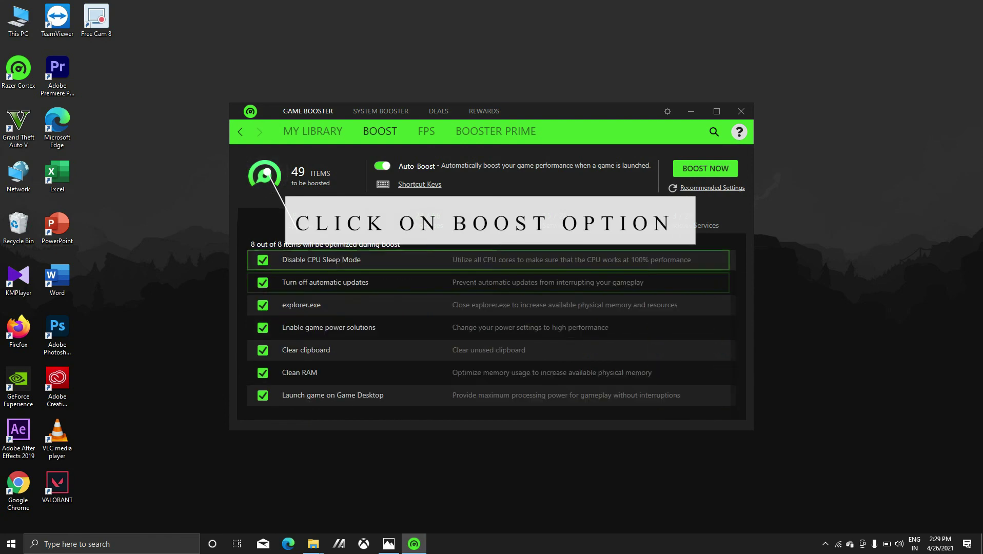
{"action": "scroll", "coordinate": [487, 328], "scroll_direction": "up", "scroll_amount": 1}
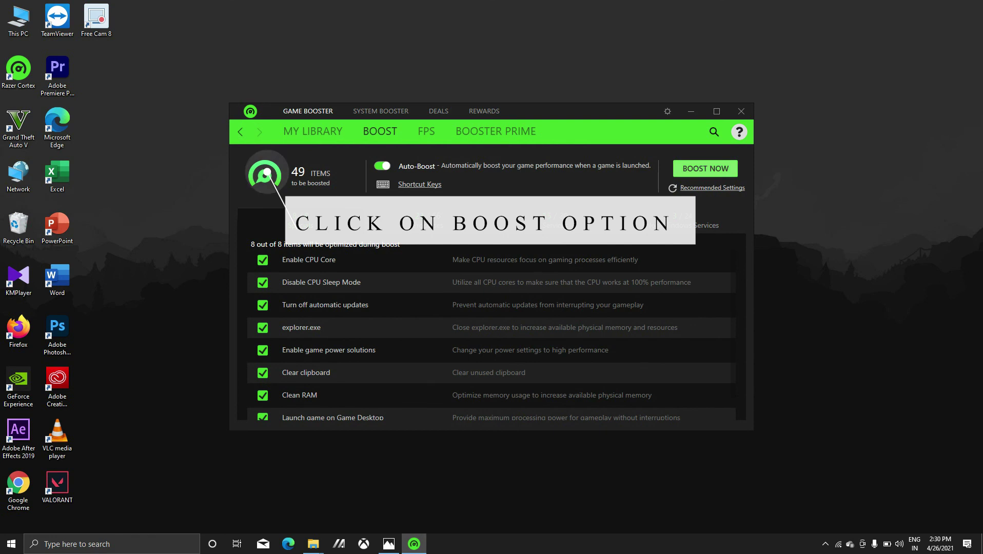
{"action": "left_click", "coordinate": [705, 169]}
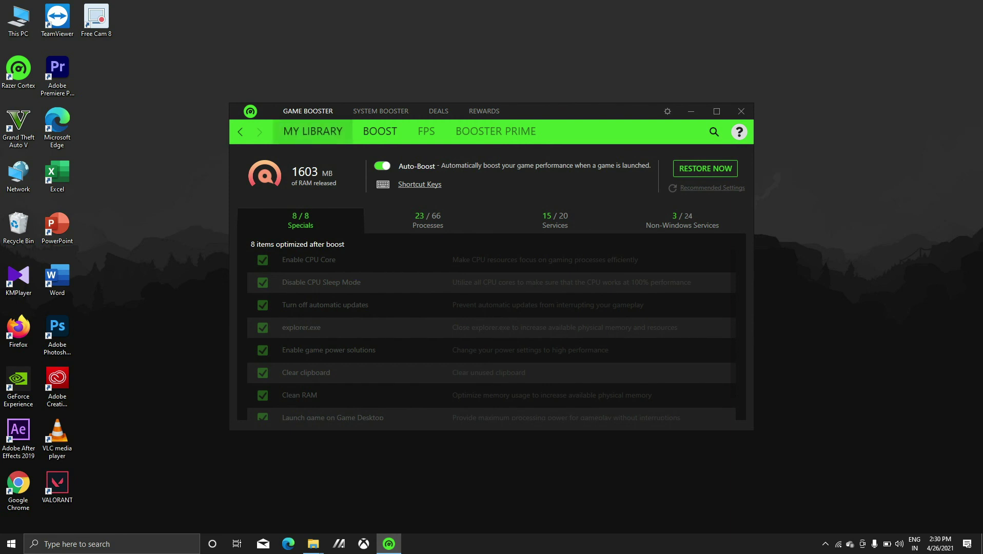
Open the dashboard of Grand Theft Auto V from the game library
{"action": "left_click", "coordinate": [312, 131]}
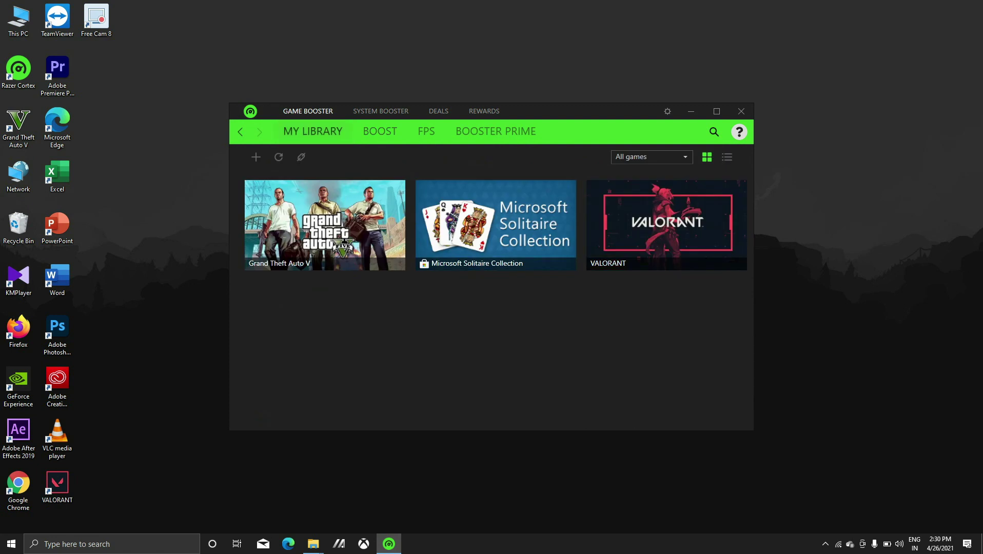
{"action": "mouse_move", "coordinate": [325, 241]}
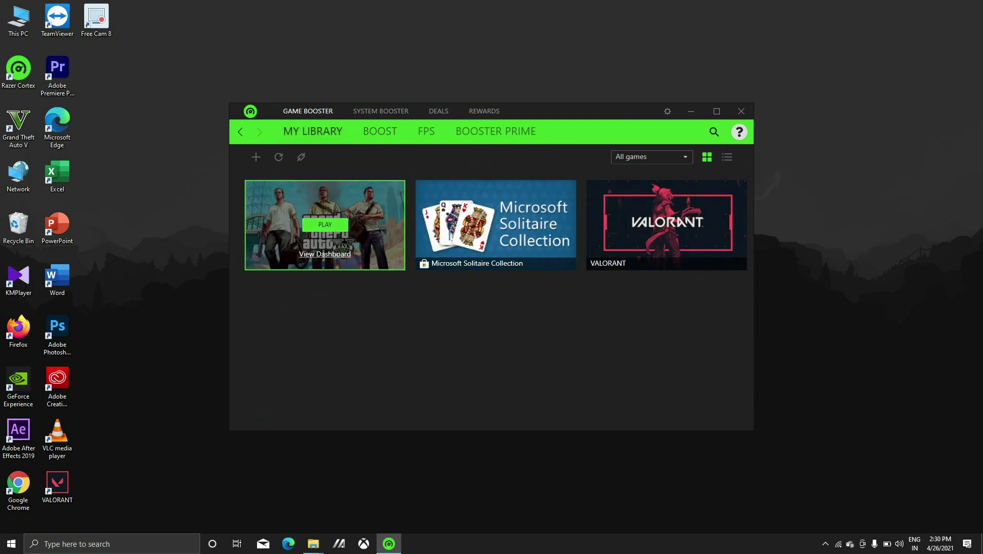
{"action": "left_click", "coordinate": [324, 253]}
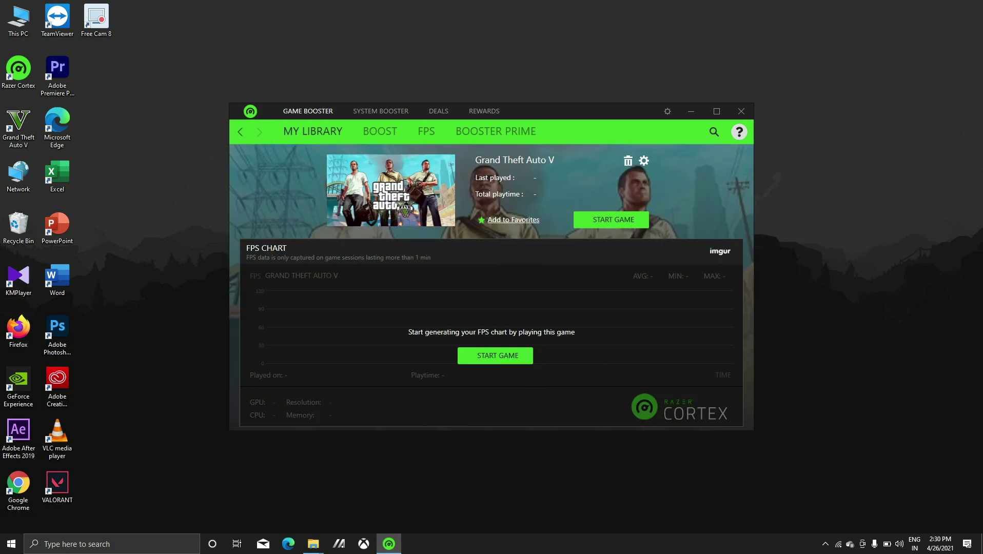